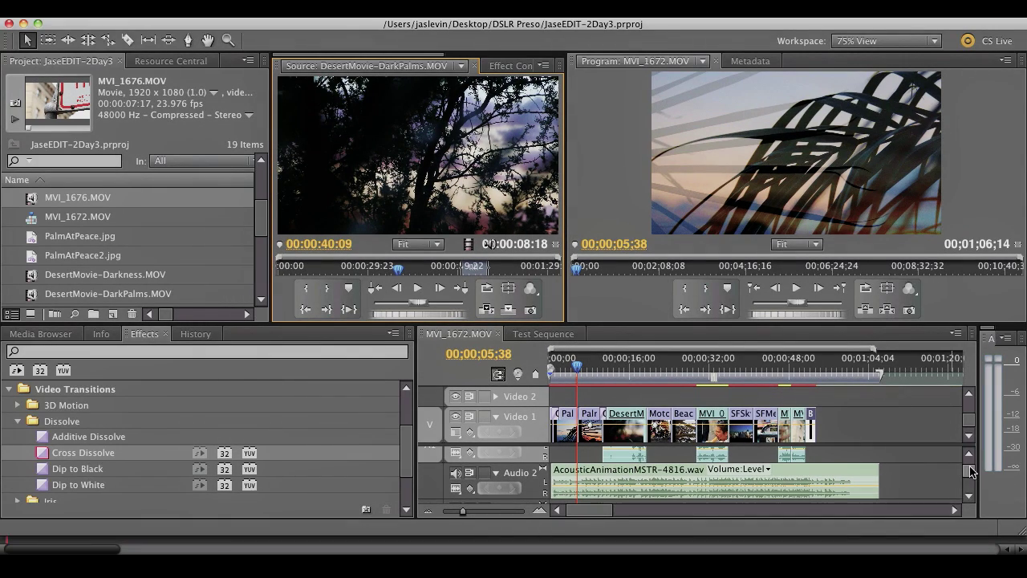
# Step: Expand Audio 2 to show its waveform and make the Audio 2 and Video 1 tracks taller
pyautogui.moveTo(971, 472); pyautogui.dragTo(971, 468)
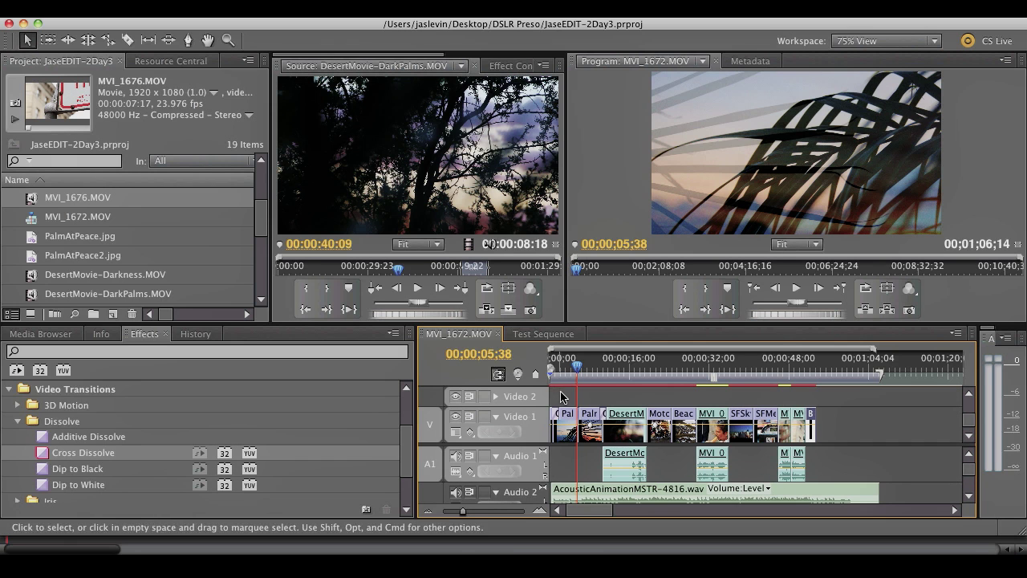
pyautogui.scroll(-2, 479, 468)
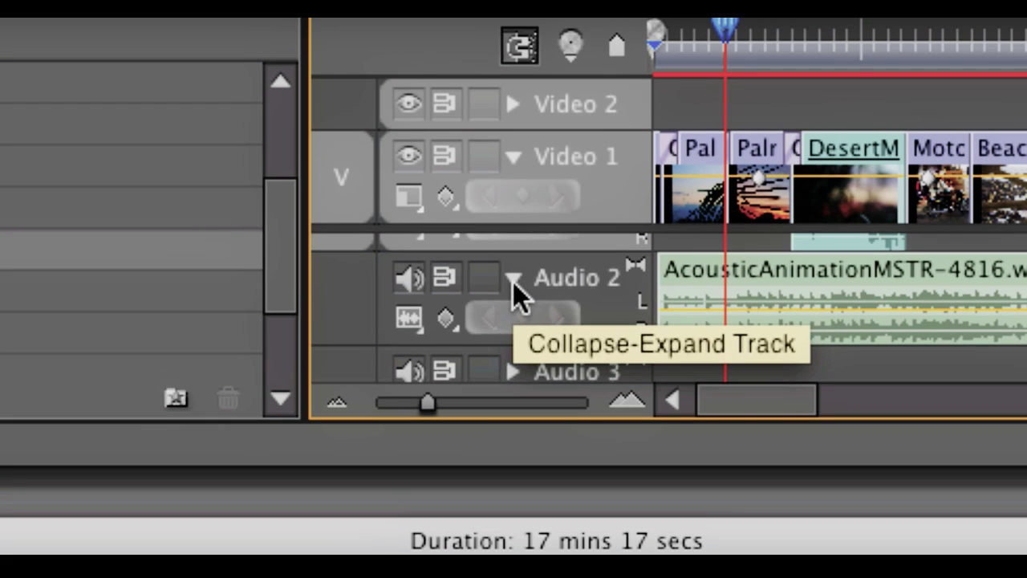
pyautogui.click(490, 458)
pyautogui.click(512, 279)
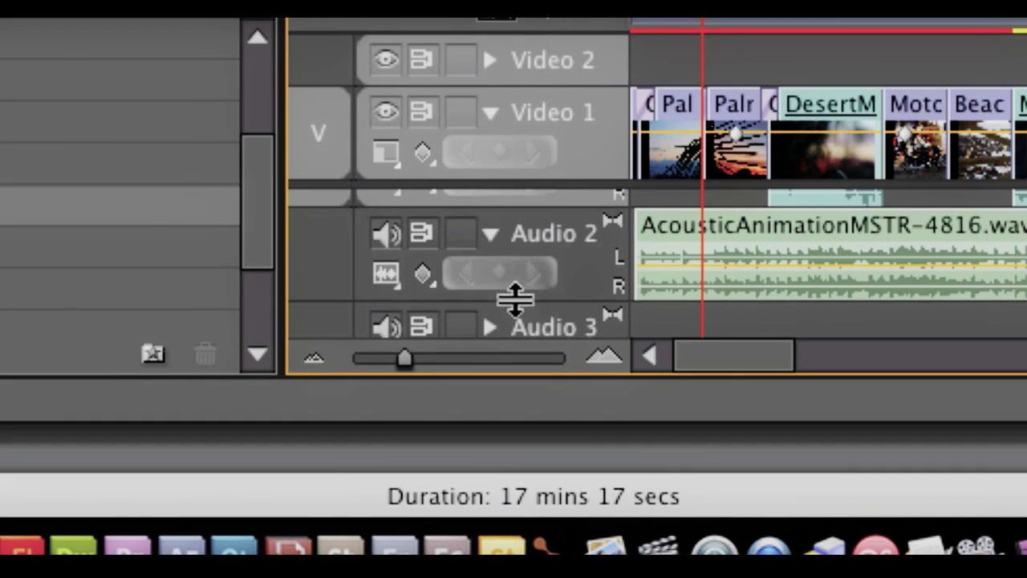
pyautogui.moveTo(512, 300); pyautogui.dragTo(513, 331)
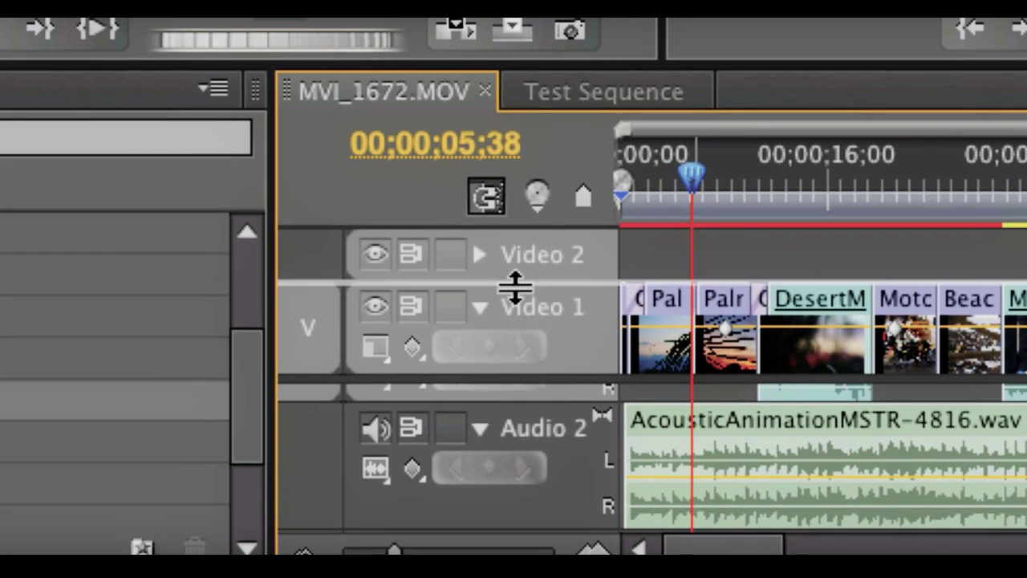
pyautogui.moveTo(514, 285); pyautogui.dragTo(516, 268)
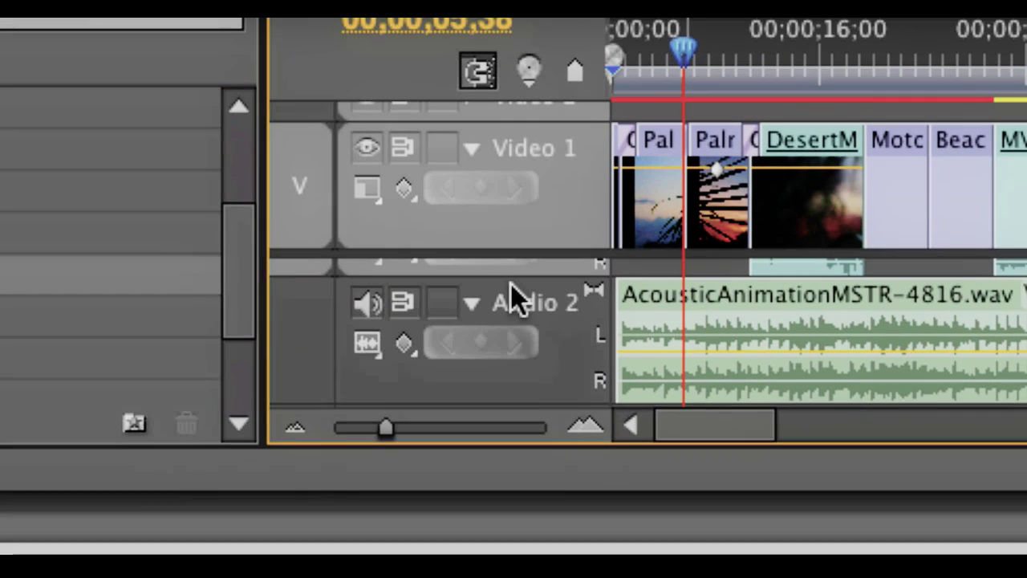
# Step: Zoom the timeline out and in until the clip names read clearly
pyautogui.press('-')
pyautogui.press('-')
pyautogui.press('=')
pyautogui.press('=')
pyautogui.press('=')
pyautogui.press('-')
pyautogui.press('=')
pyautogui.press('=')
pyautogui.press('-')
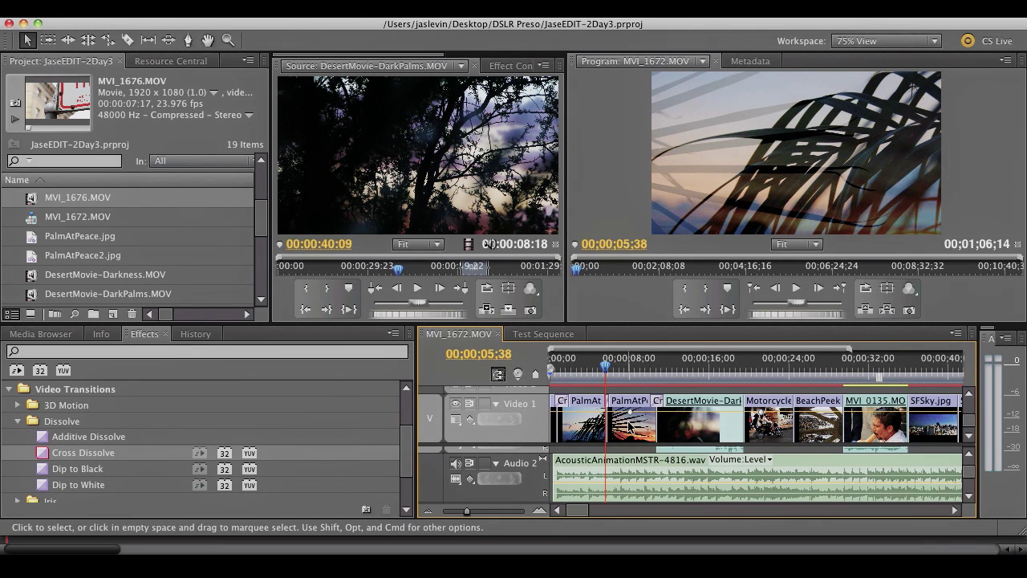
# Step: Play the sequence from the start, stop at 00;00;12;55, and scroll up to Audio 1's clips
pyautogui.moveTo(608, 366); pyautogui.dragTo(518, 373)
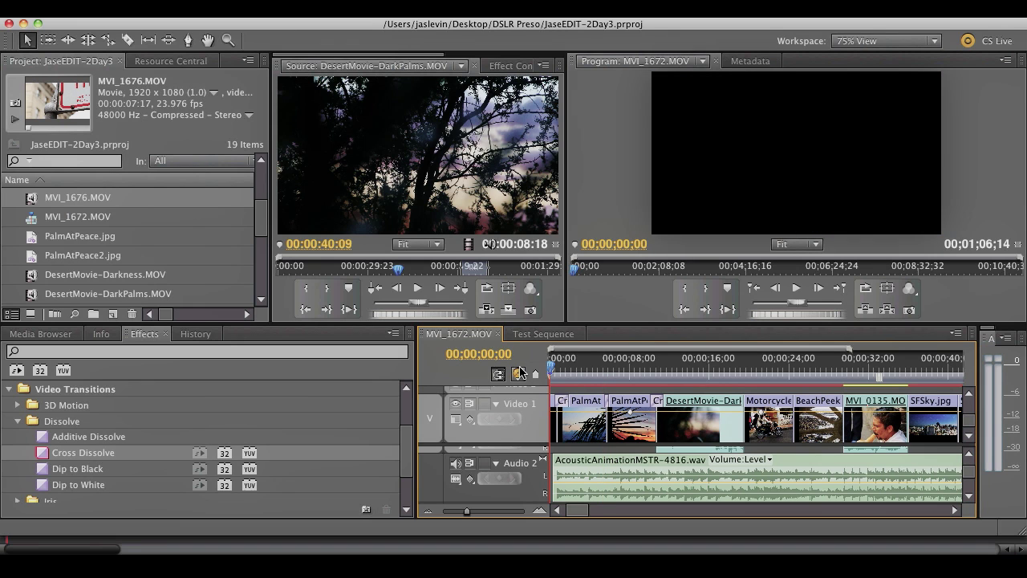
pyautogui.press('space')
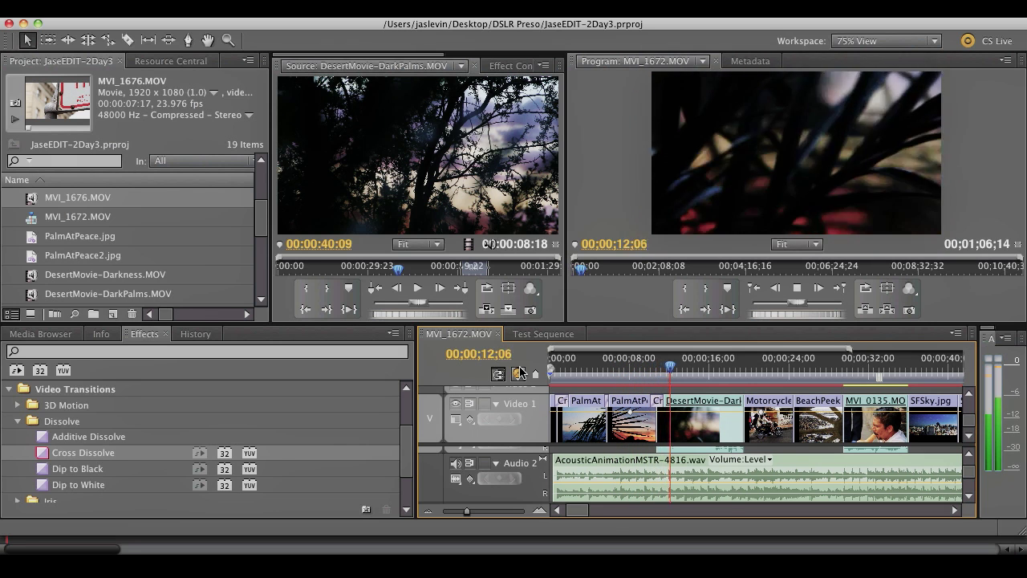
pyautogui.press('space')
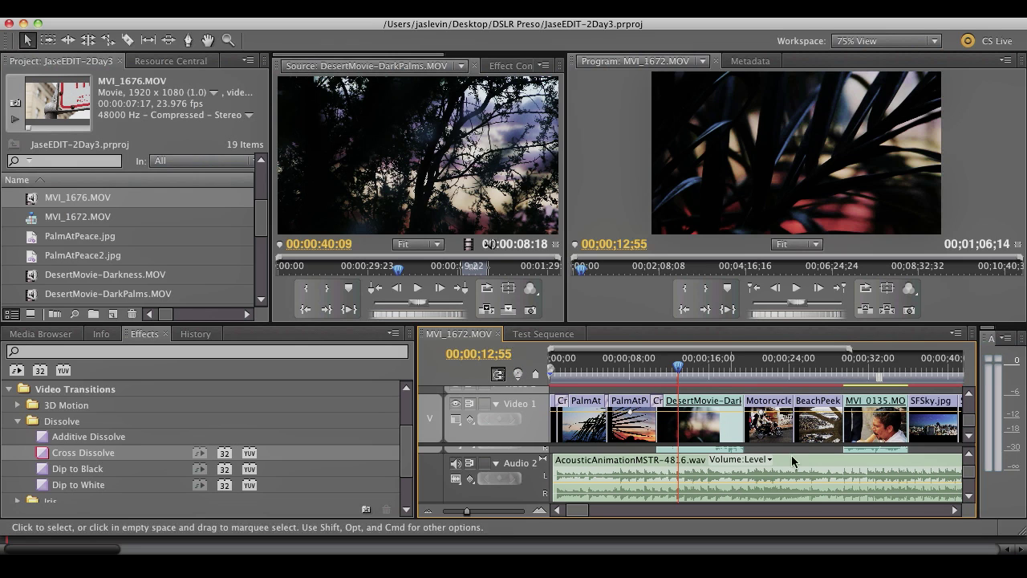
pyautogui.scroll(2, 969, 474)
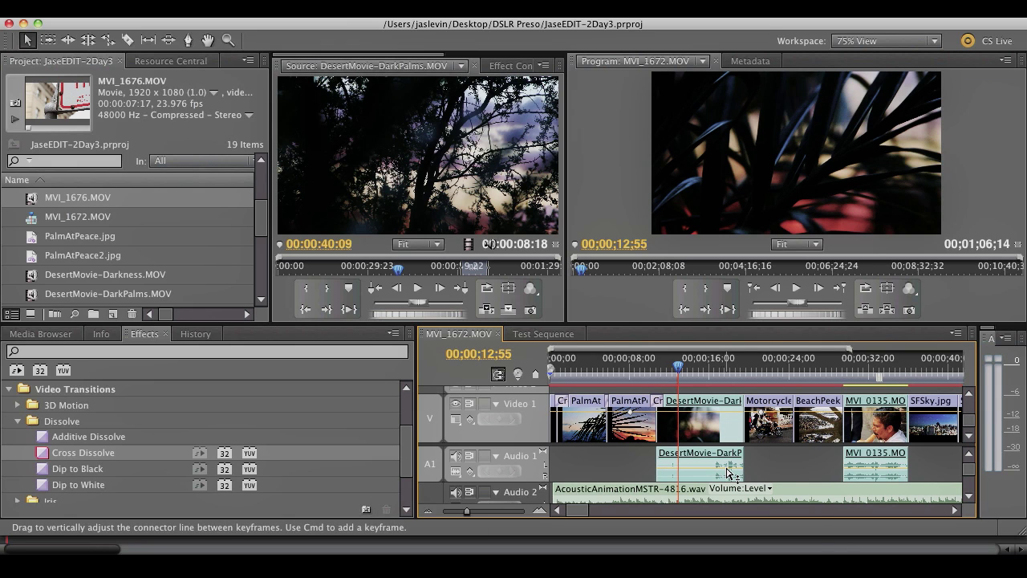
# Step: Mute Audio 1's camera sound and play the sequence to hear only the music
pyautogui.moveTo(729, 472)
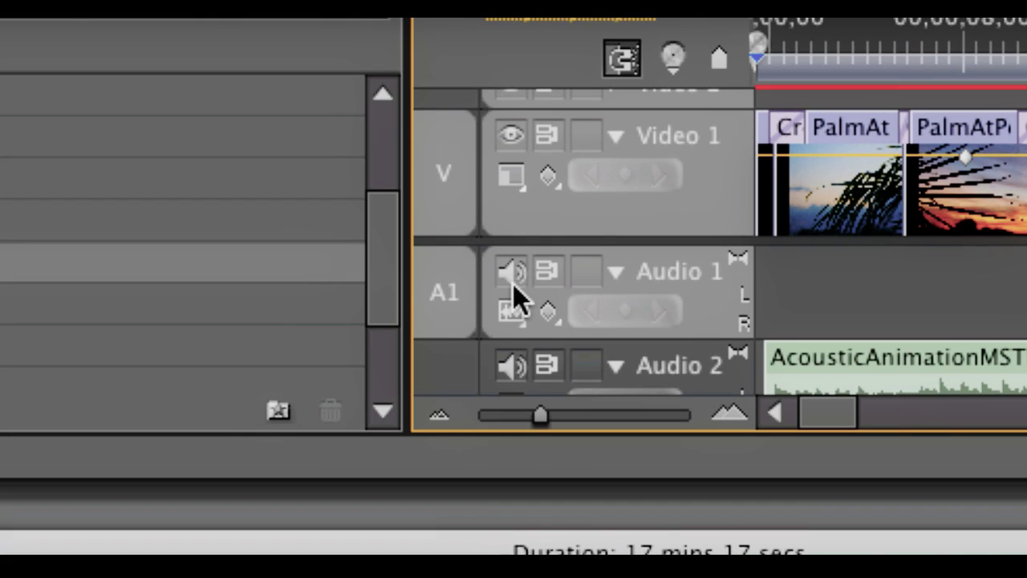
pyautogui.click(512, 273)
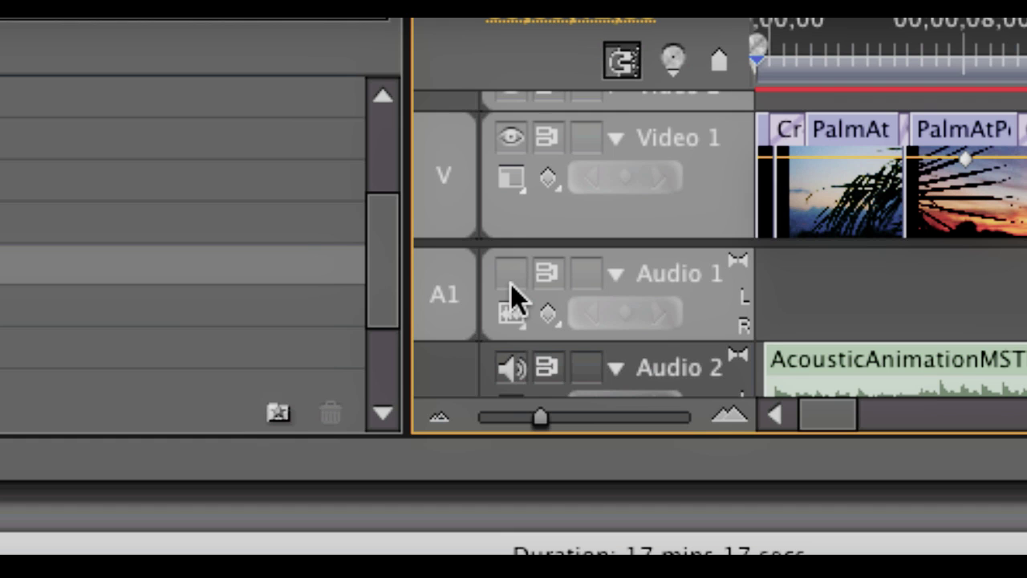
pyautogui.click(512, 281)
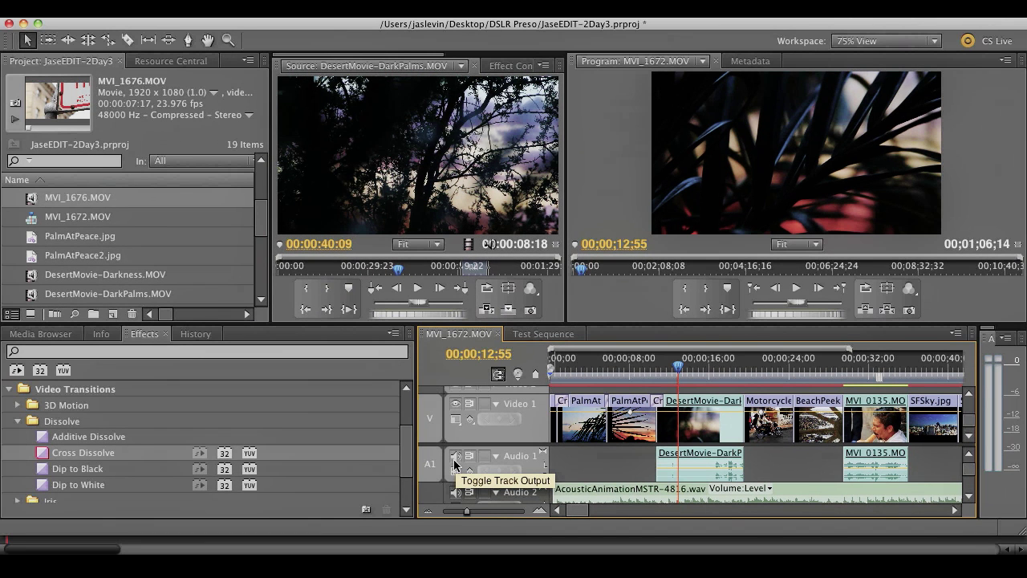
pyautogui.click(454, 460)
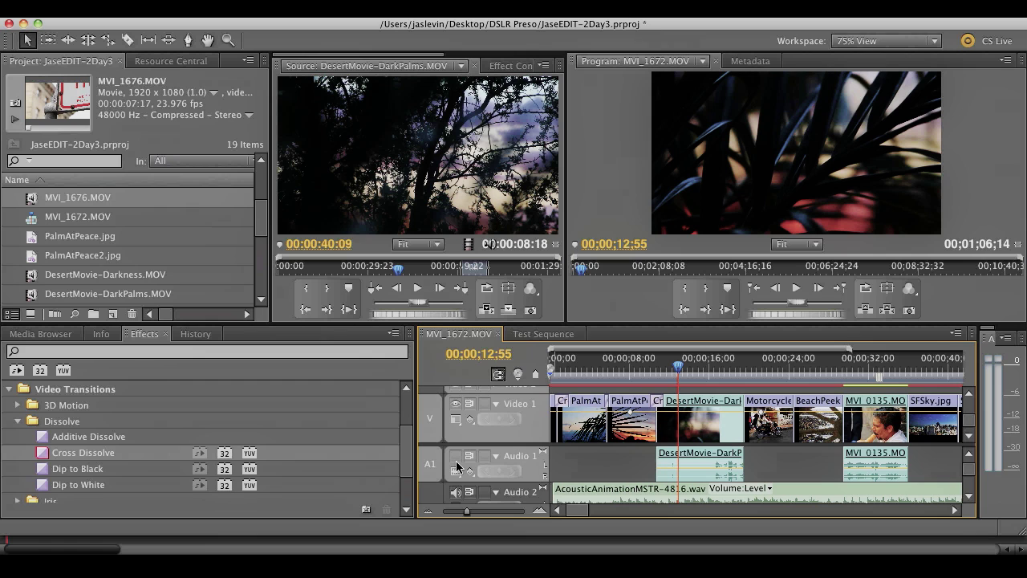
pyautogui.press('space')
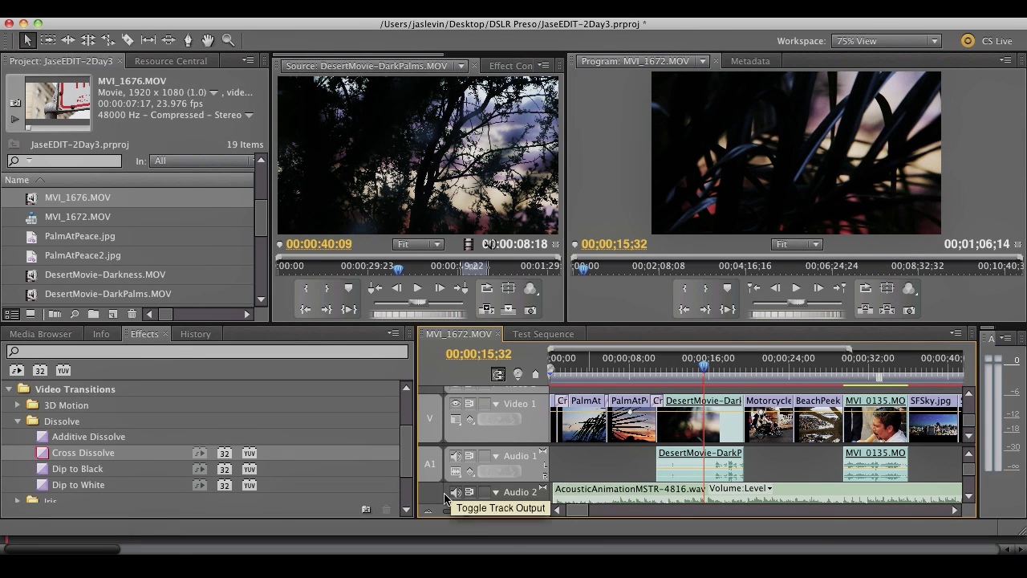
pyautogui.press('space')
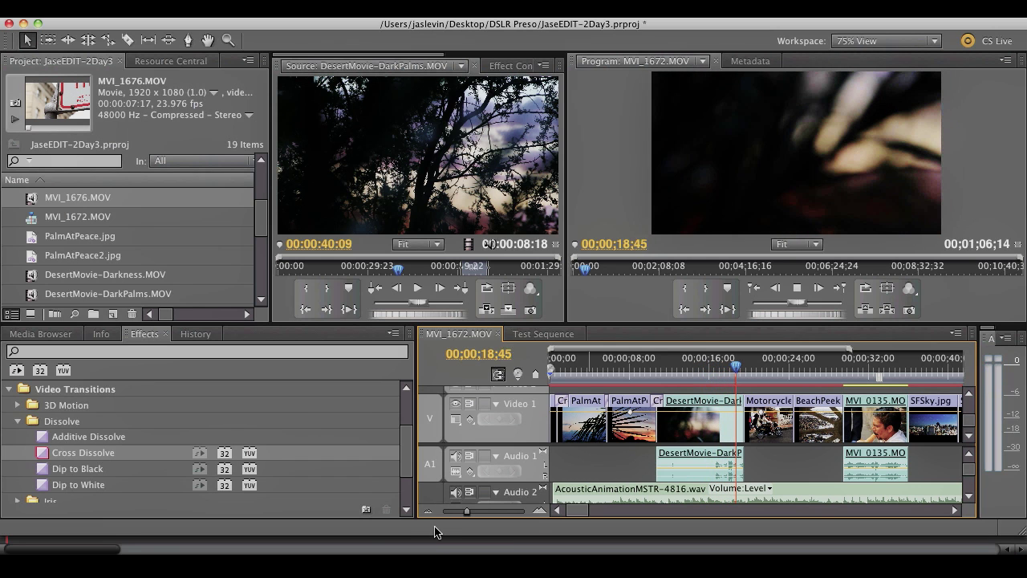
pyautogui.press('space')
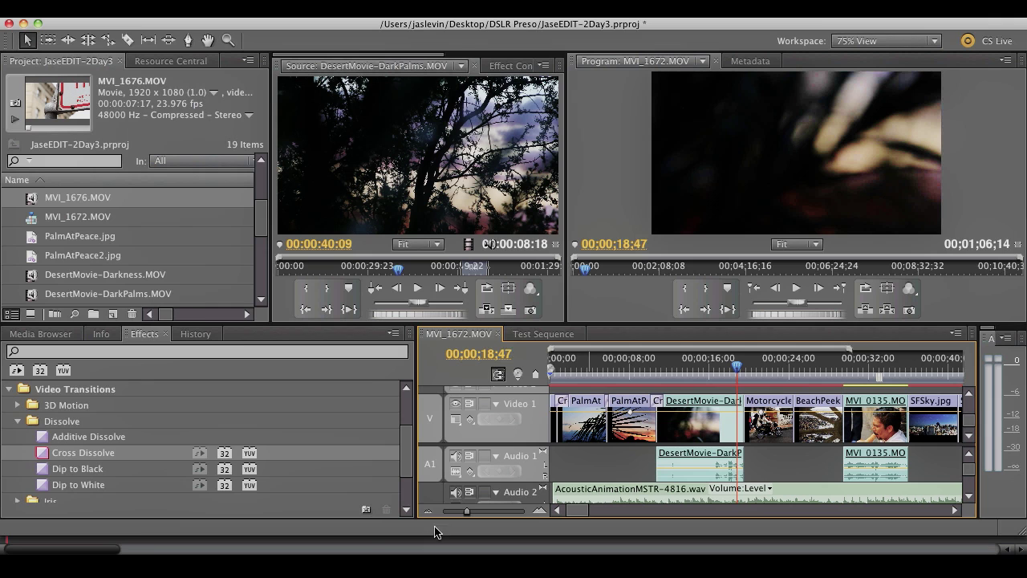
pyautogui.click(456, 456)
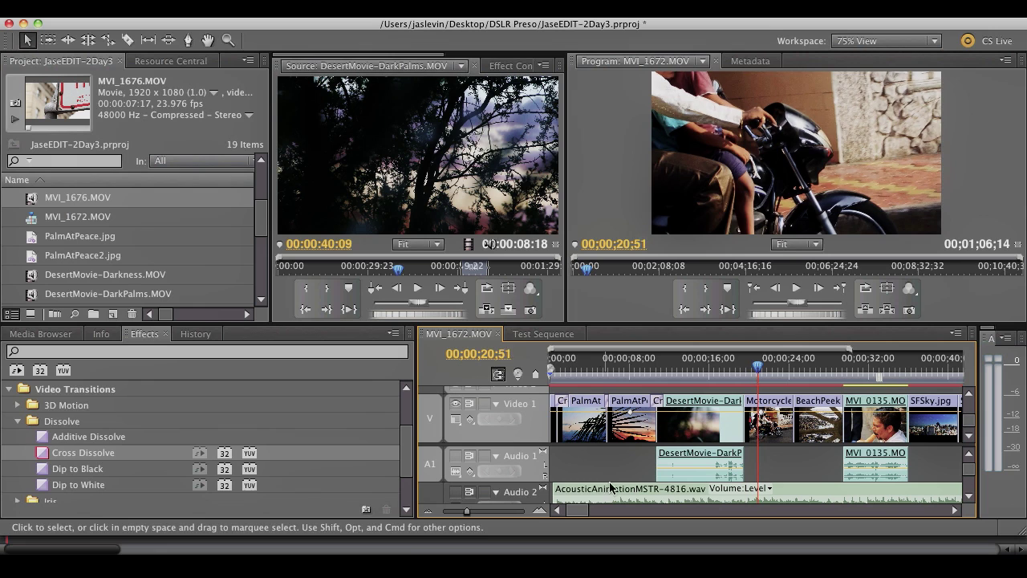
# Step: Play from the sequence start adding markers on the music beats, stopping at 00;00;26;11
pyautogui.moveTo(586, 369); pyautogui.dragTo(544, 368)
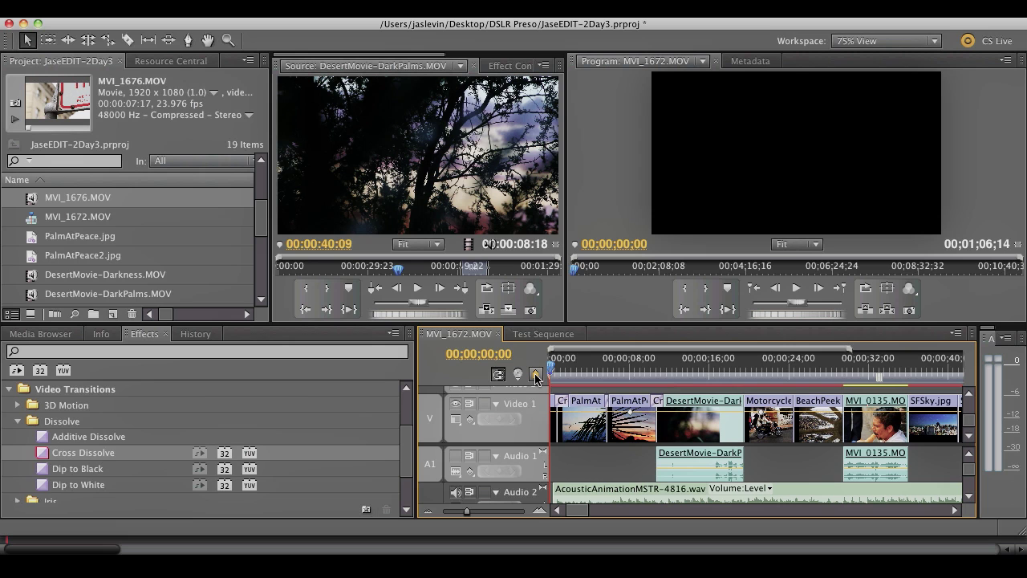
pyautogui.press('space')
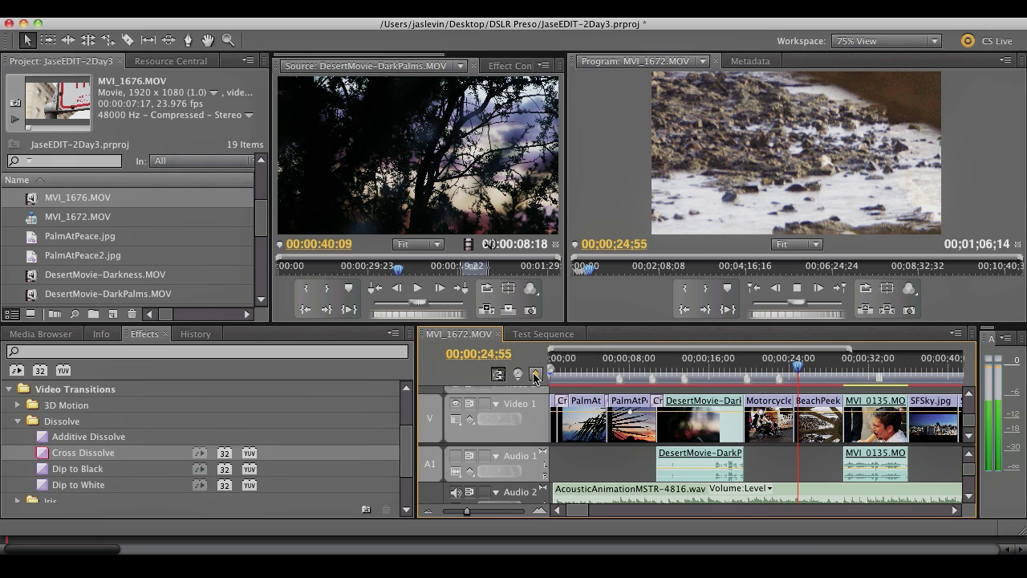
pyautogui.press('space')
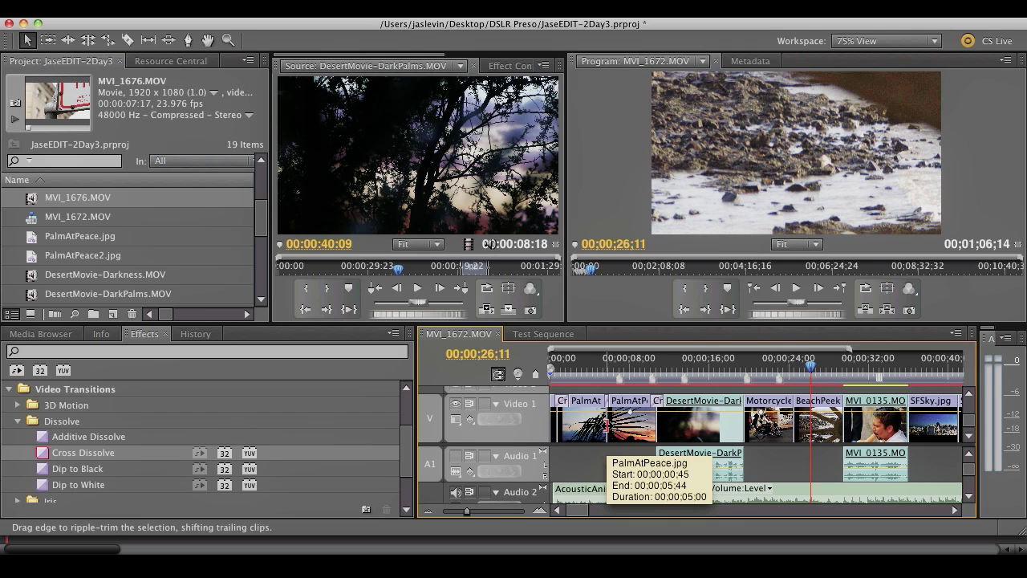
# Step: Ripple-trim PalmAtPeace.jpg to end at 00;00;07;01 on the marker, then start shortening DesertMovie-DarkPalms
pyautogui.moveTo(608, 425)
pyautogui.mouseDown()
pyautogui.moveTo(634, 428)
pyautogui.moveTo(609, 426)
pyautogui.moveTo(618, 426)
pyautogui.mouseUp()
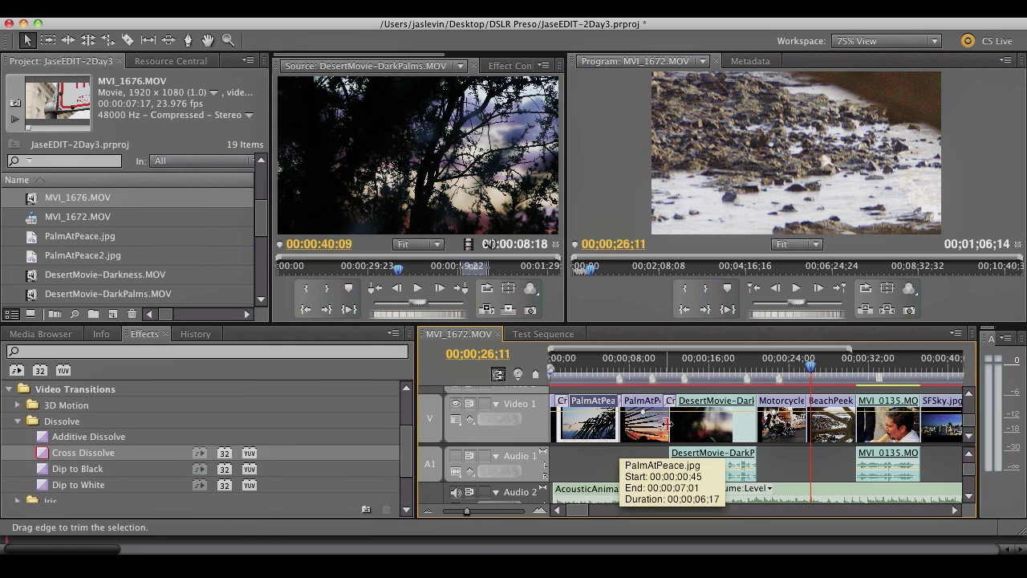
pyautogui.moveTo(667, 423)
pyautogui.mouseDown()
pyautogui.moveTo(651, 425)
pyautogui.moveTo(675, 419)
pyautogui.mouseUp()
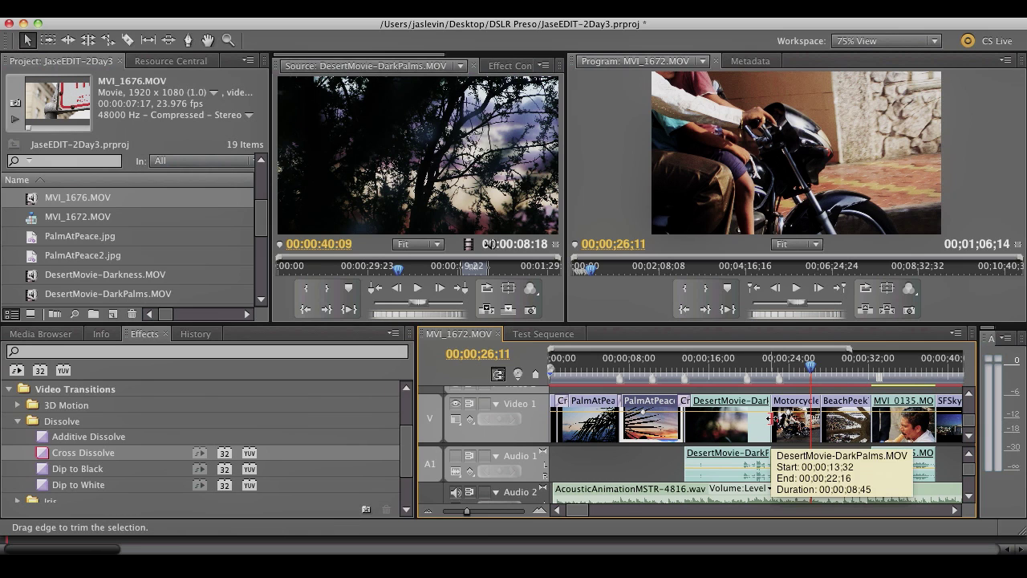
pyautogui.moveTo(770, 418); pyautogui.dragTo(748, 418)
# Step: Finish trimming DesertMovie-DarkPalms, add Dip to Black before the Motorcycle clip, and play to check
pyautogui.click(745, 370)
pyautogui.moveTo(746, 370); pyautogui.dragTo(711, 370)
pyautogui.moveTo(44, 470); pyautogui.dragTo(755, 419)
pyautogui.moveTo(624, 370); pyautogui.dragTo(601, 366)
pyautogui.press('space')
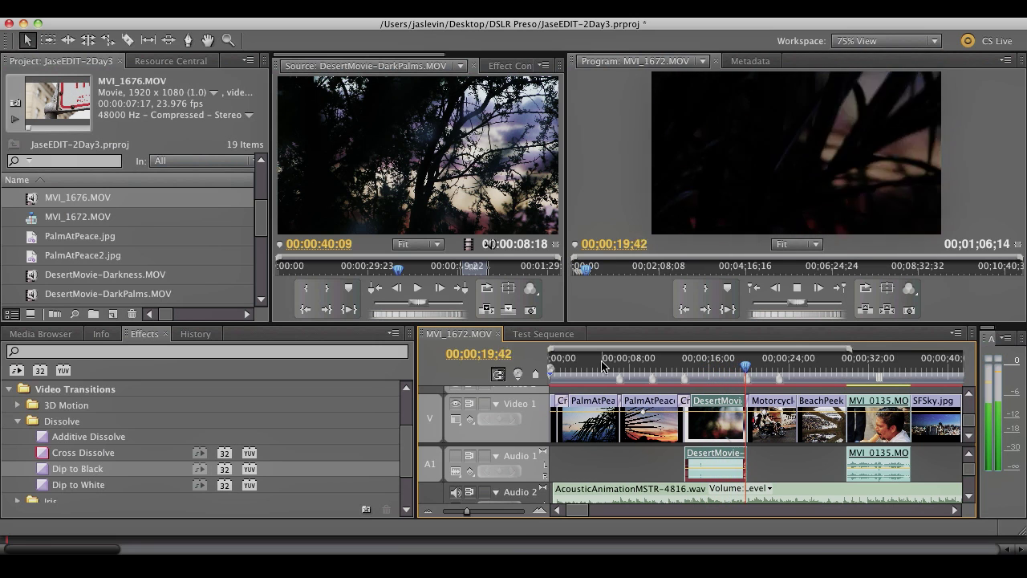
pyautogui.press('space')
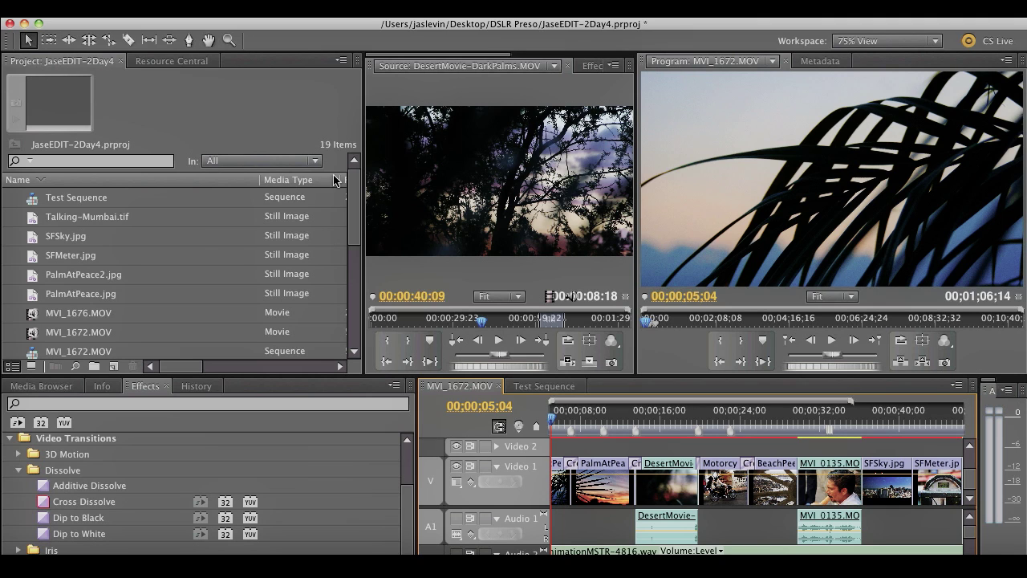
pyautogui.click(341, 63)
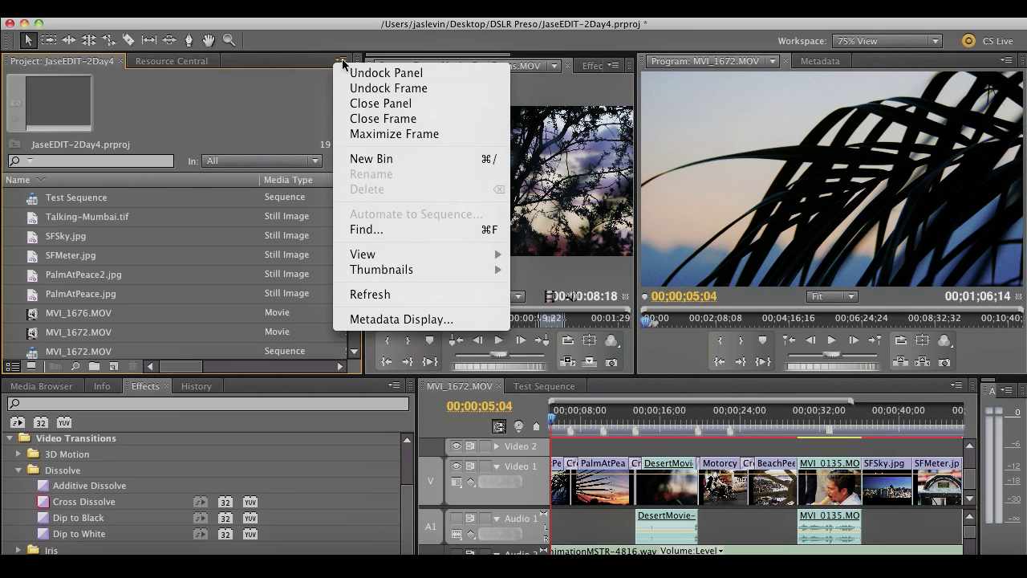
pyautogui.moveTo(361, 256)
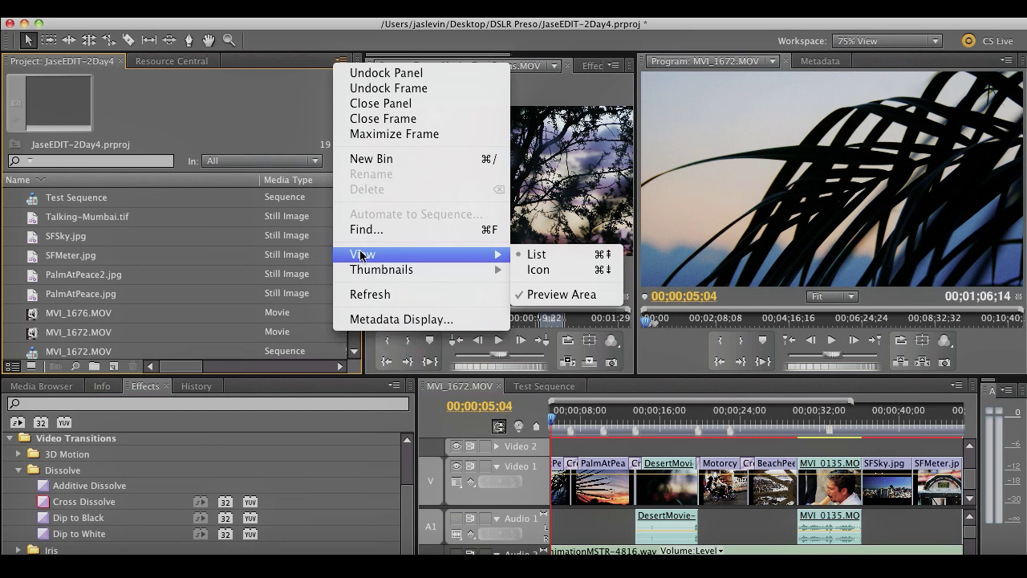
pyautogui.click(563, 273)
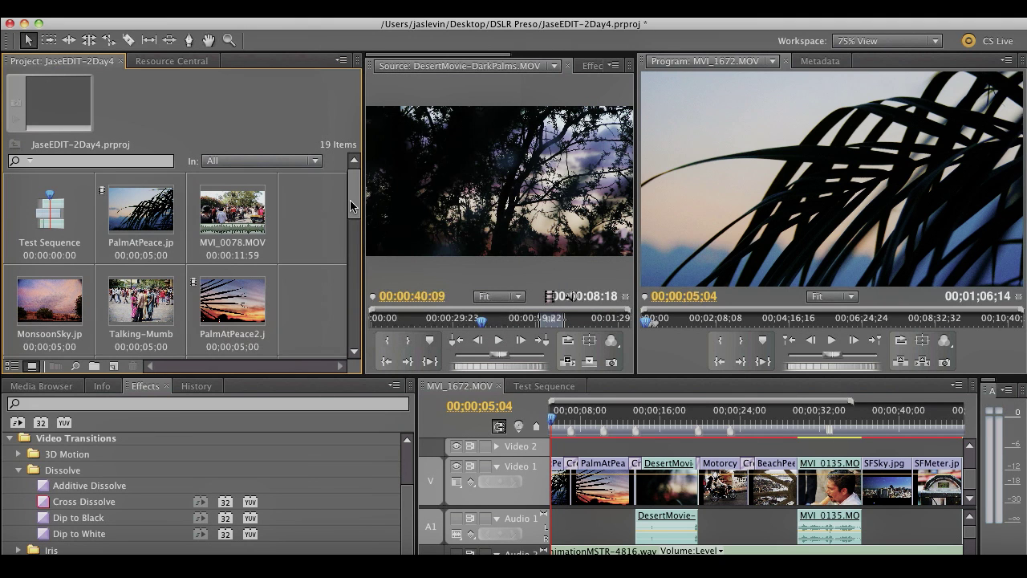
# Step: Reorder the bin so PalmAtPeace.jpg sits second and PalmAtPeace2 sixth
pyautogui.moveTo(141, 212); pyautogui.dragTo(126, 250)
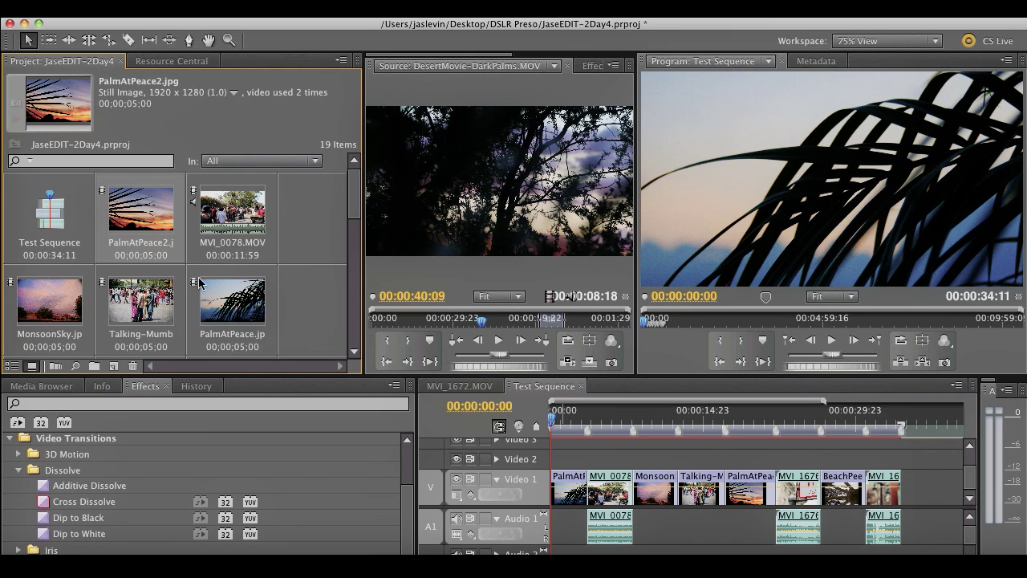
pyautogui.moveTo(201, 307); pyautogui.dragTo(134, 245)
pyautogui.moveTo(211, 223); pyautogui.dragTo(227, 312)
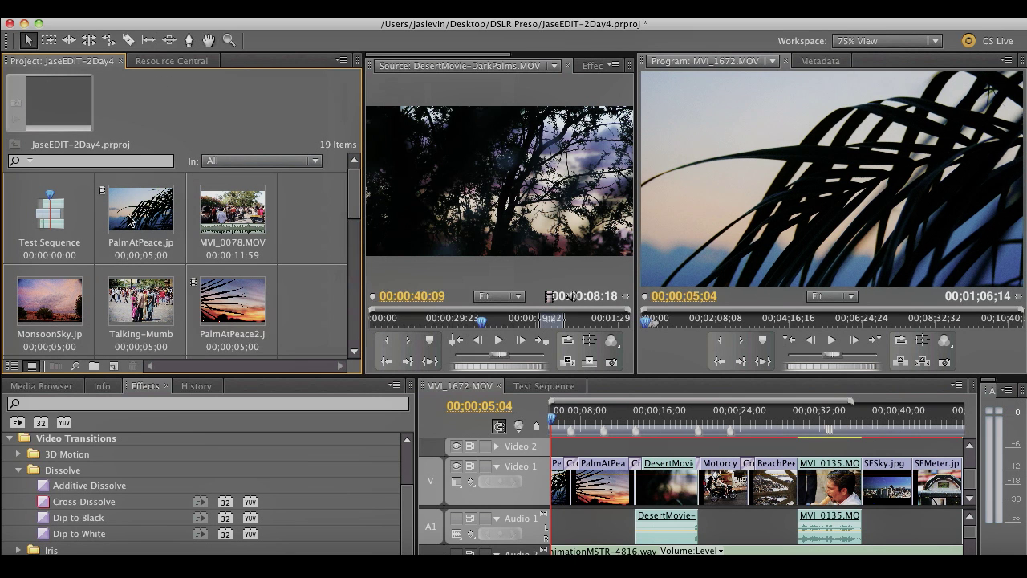
# Step: Select the eight bin clips in order, starting from PalmAtPeace.jpg
pyautogui.click(130, 220)
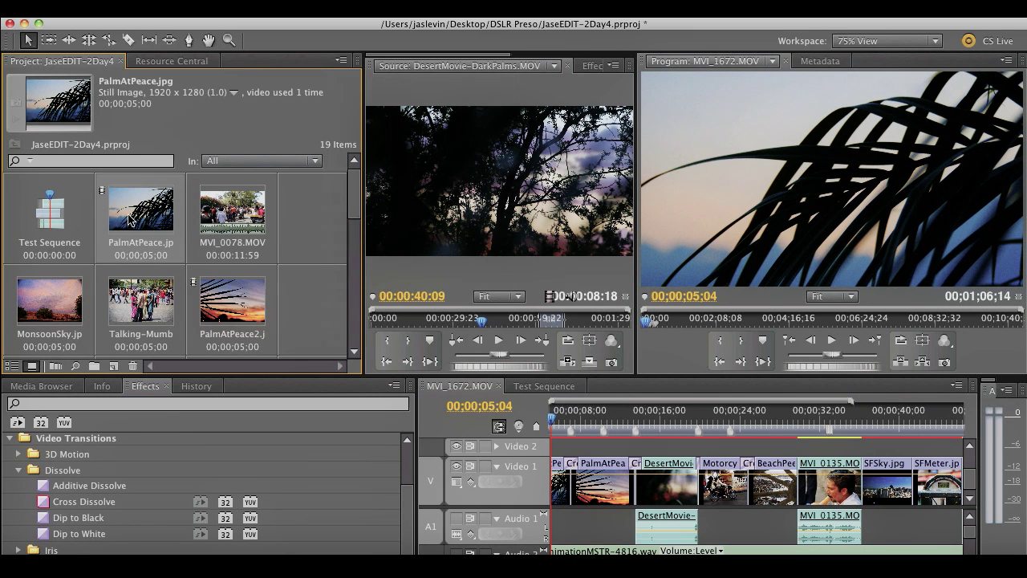
pyautogui.click(228, 220)
pyautogui.click(72, 299)
pyautogui.click(158, 300)
pyautogui.click(223, 303)
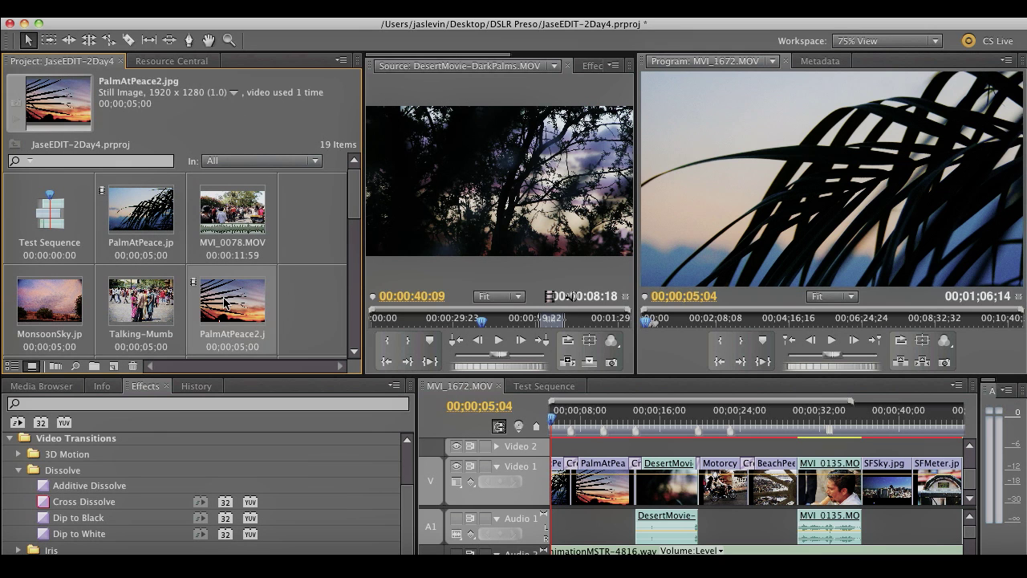
pyautogui.press('Down')
pyautogui.scroll(1, 356, 193)
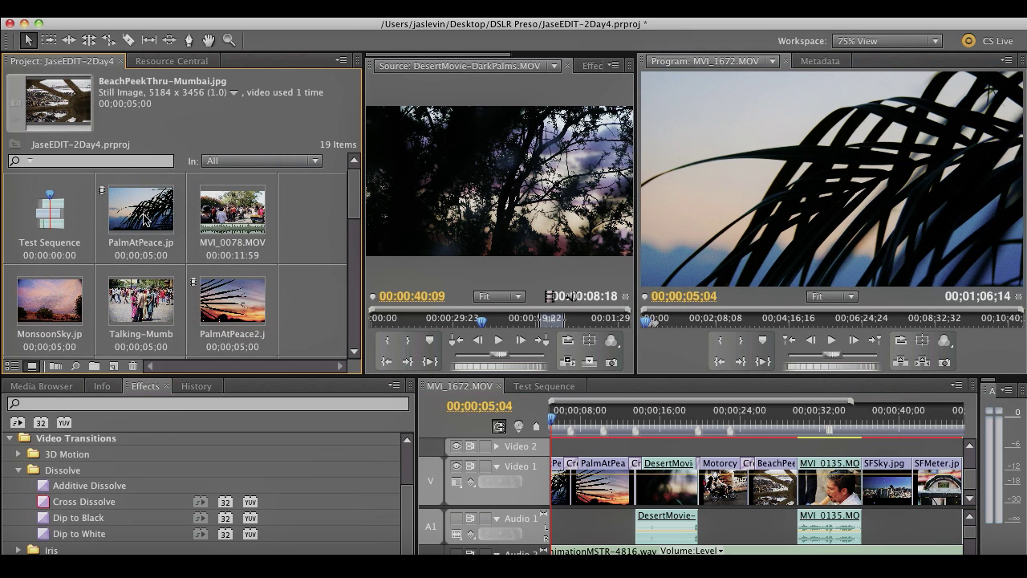
pyautogui.click(144, 220)
pyautogui.scroll(-3, 358, 201)
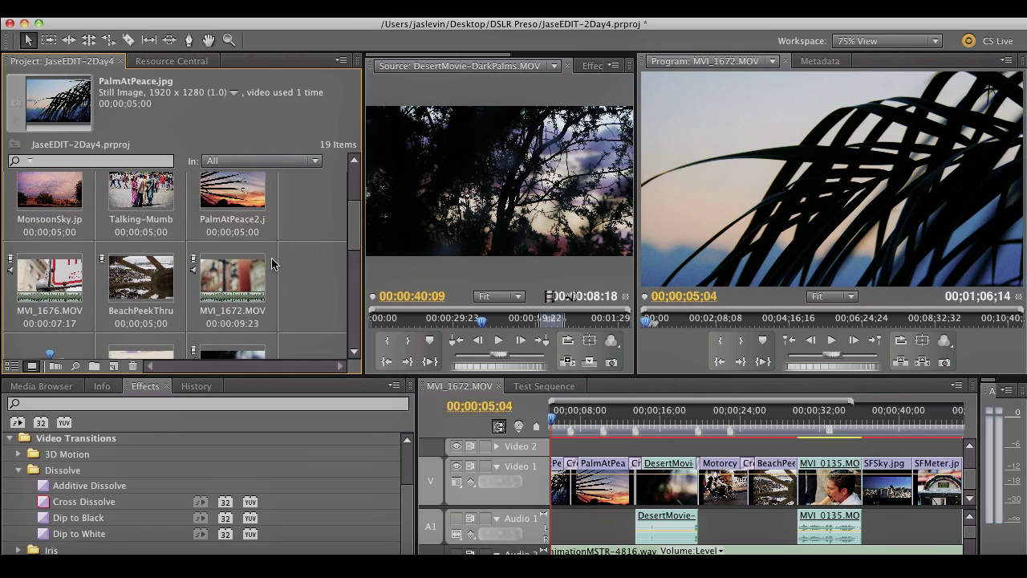
pyautogui.keyDown('shift'); pyautogui.click(238, 281); pyautogui.keyUp('shift')
pyautogui.scroll(3, 238, 280)
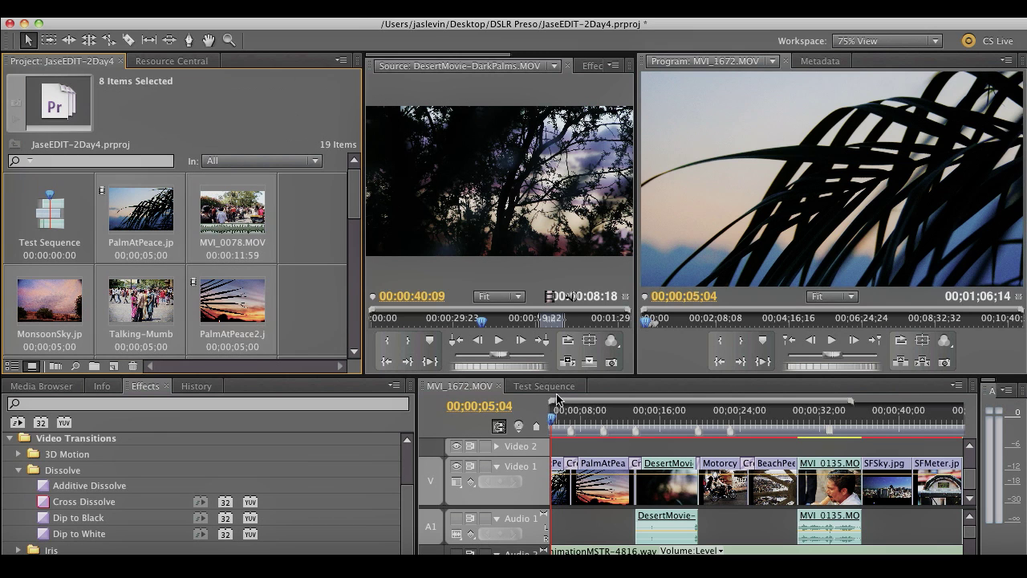
# Step: Open the empty Test Sequence with the playhead at 00:00:00:00
pyautogui.click(544, 388)
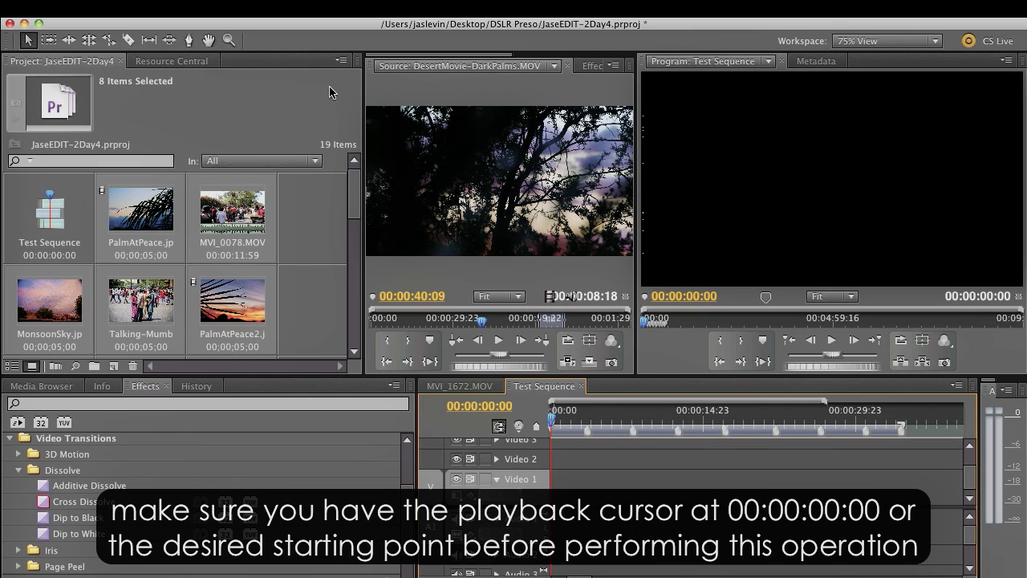
pyautogui.click(341, 61)
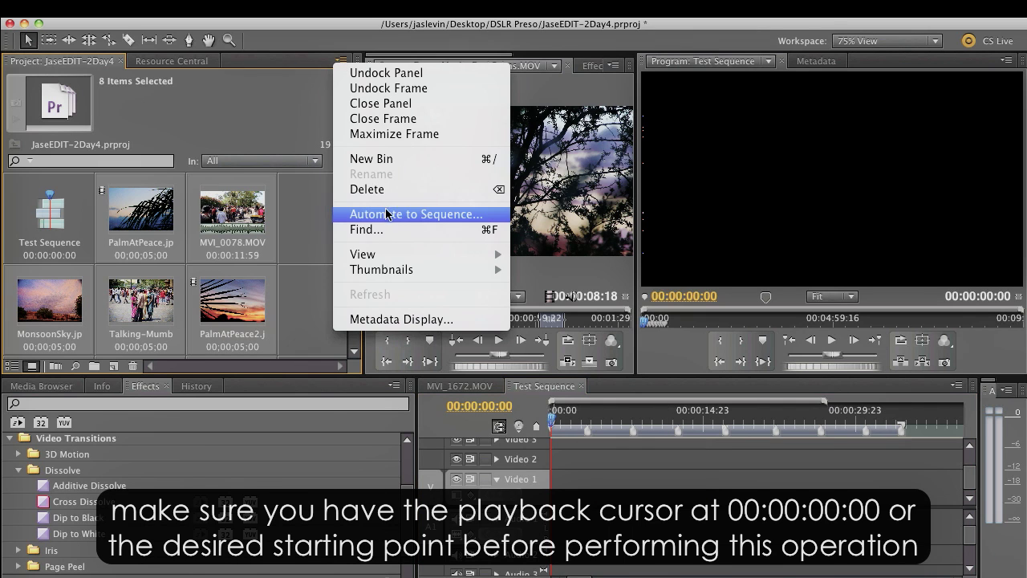
pyautogui.click(175, 376)
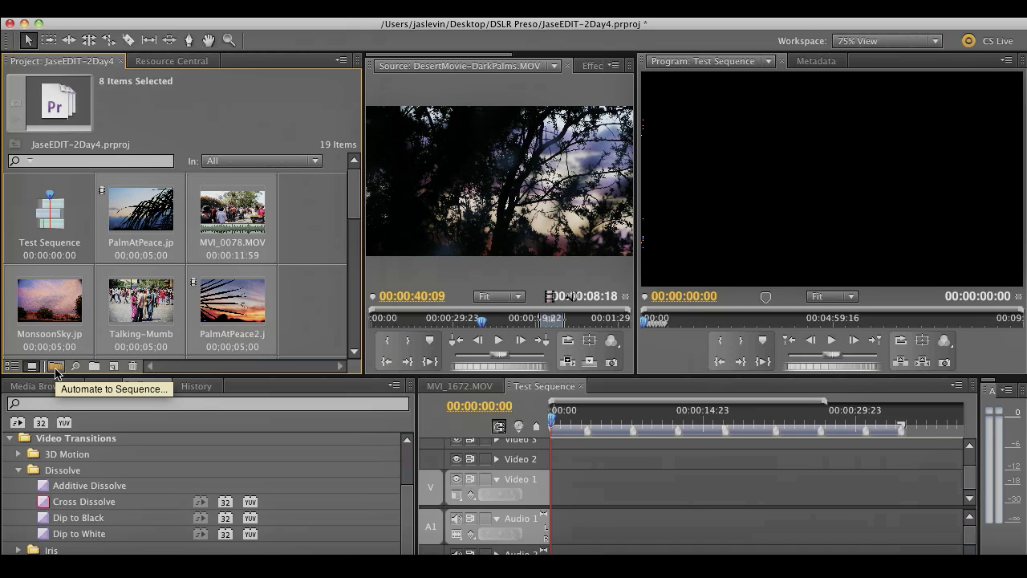
# Step: Set Automate to Sequence to Selection Order, Overlay Edit and At Unnumbered Markers placement
pyautogui.click(56, 369)
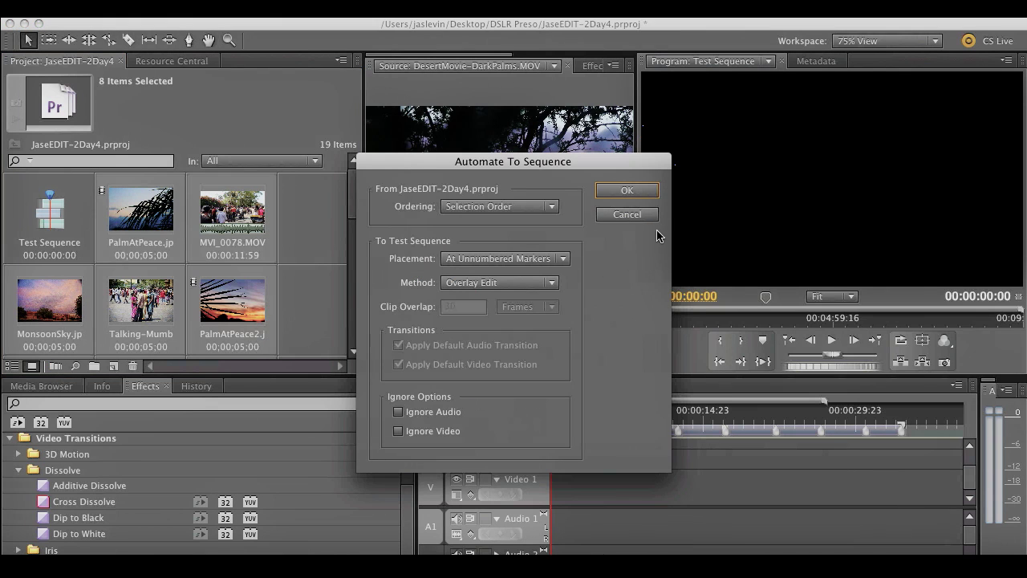
pyautogui.click(510, 208)
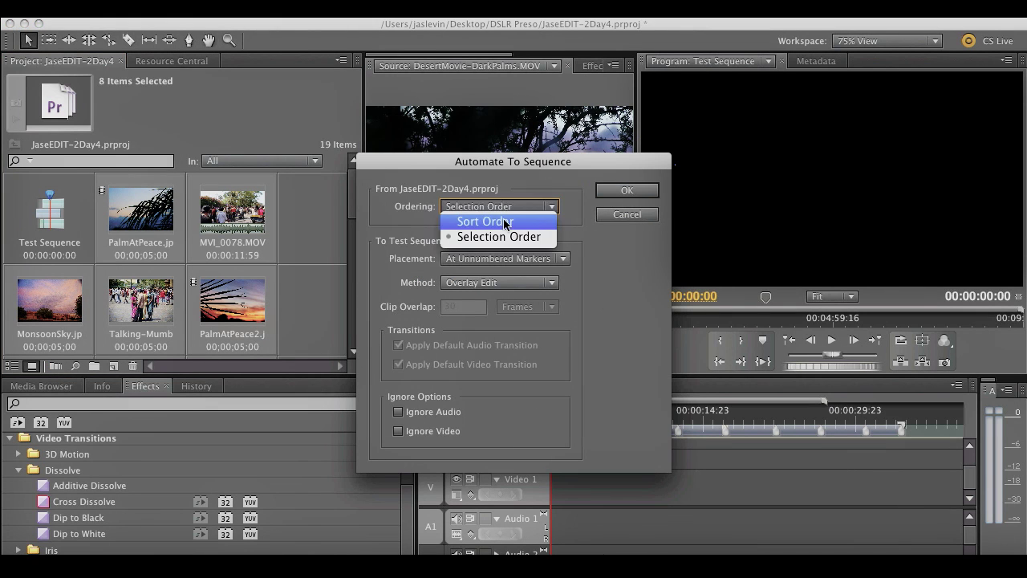
pyautogui.click(507, 238)
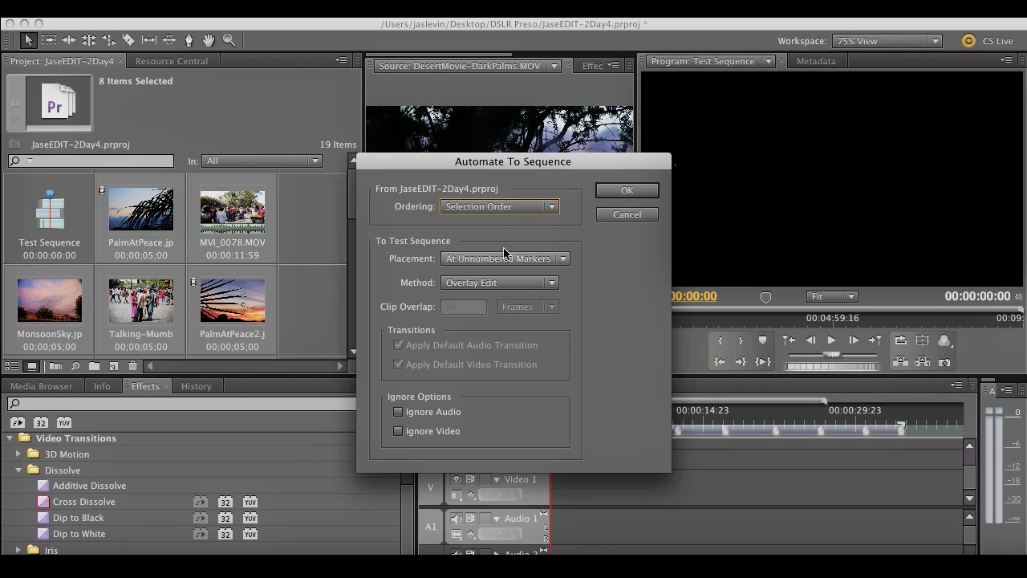
pyautogui.click(550, 284)
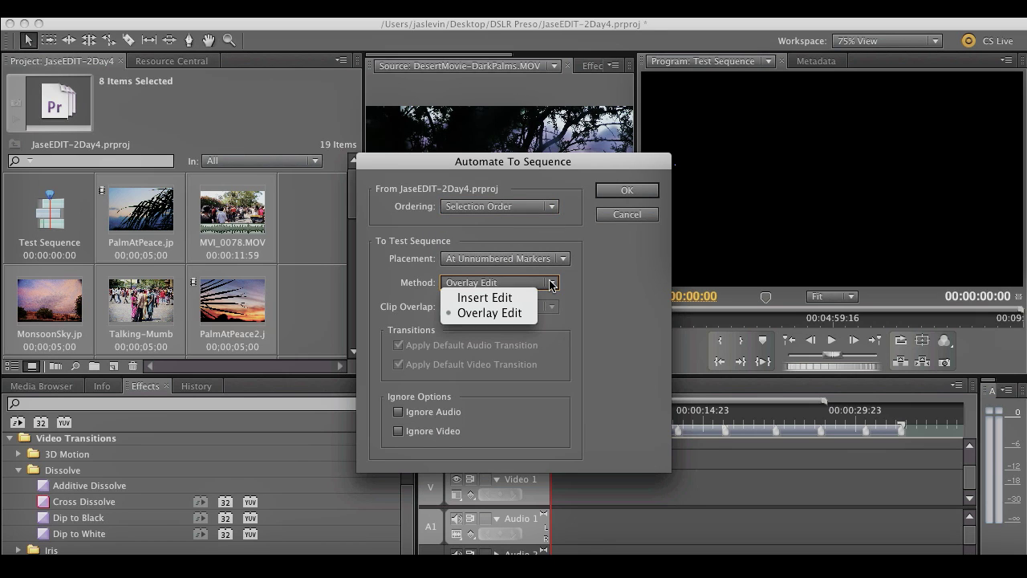
pyautogui.click(551, 284)
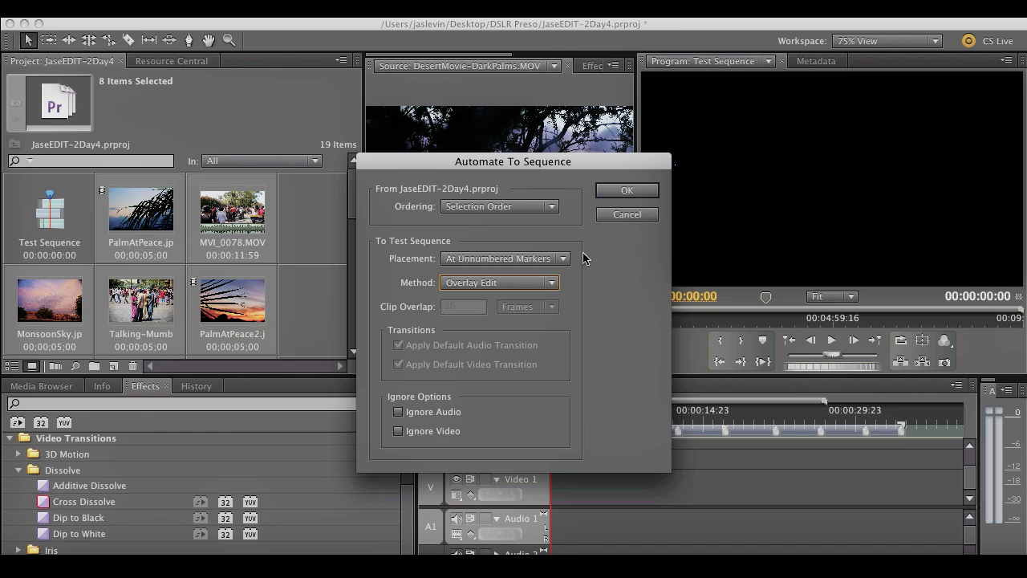
pyautogui.click(628, 191)
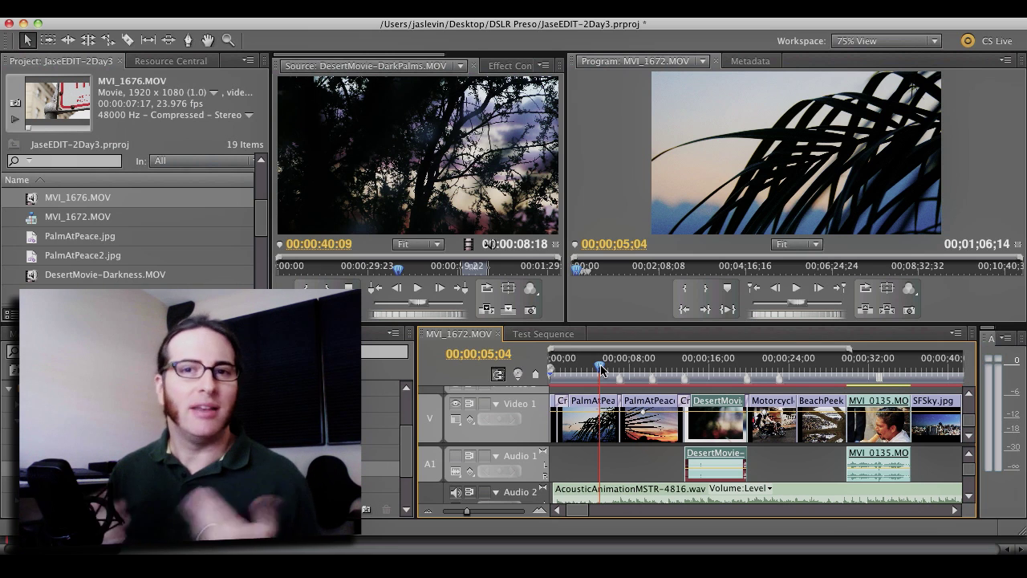
# Step: Select the PalmAtPeace clip on the Test Sequence and move the playhead to 00;00;04;11
pyautogui.moveTo(600, 366); pyautogui.dragTo(579, 366)
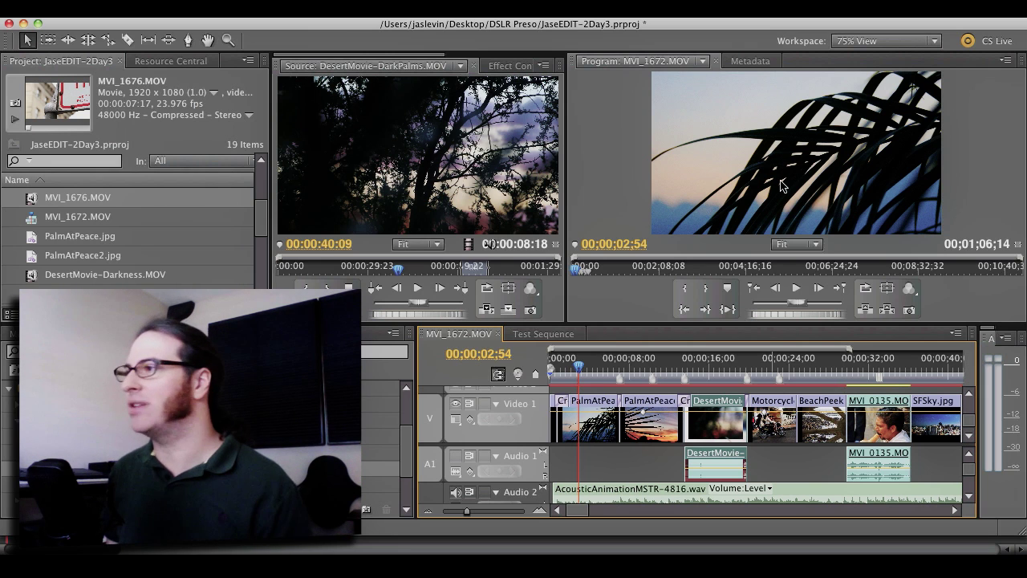
pyautogui.click(584, 404)
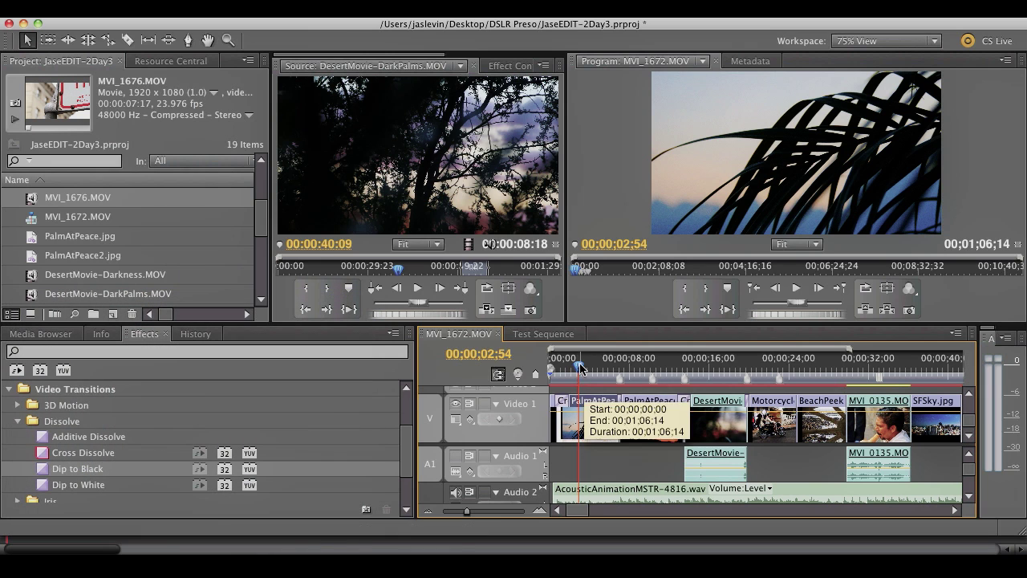
pyautogui.moveTo(579, 368)
pyautogui.mouseDown()
pyautogui.moveTo(556, 368)
pyautogui.moveTo(586, 368)
pyautogui.mouseUp()
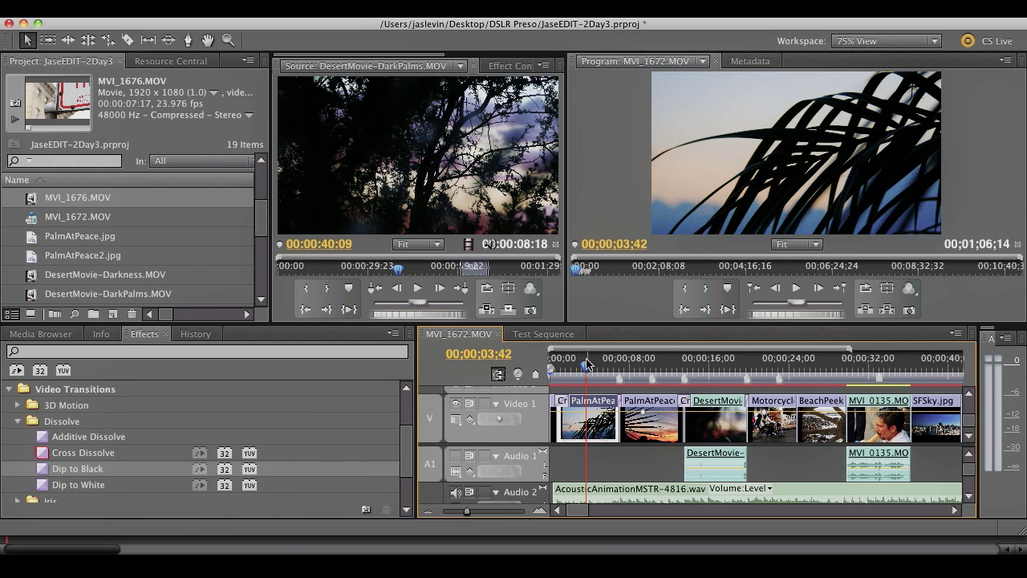
pyautogui.moveTo(587, 368); pyautogui.dragTo(591, 368)
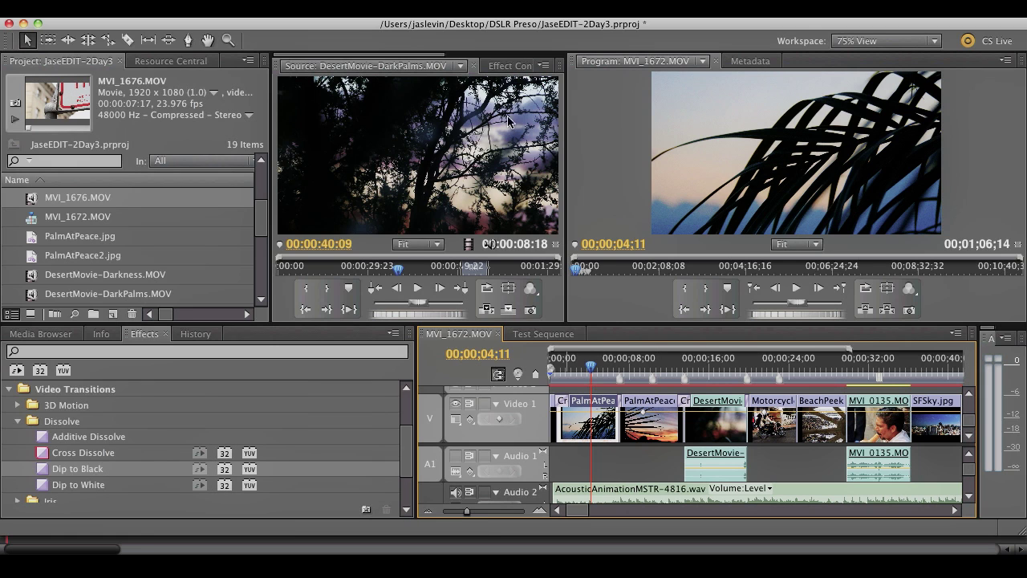
# Step: Show PalmAtPeace.jpg's Effect Controls and expand Motion, revealing Position 640, 360 and Scale 100
pyautogui.click(509, 65)
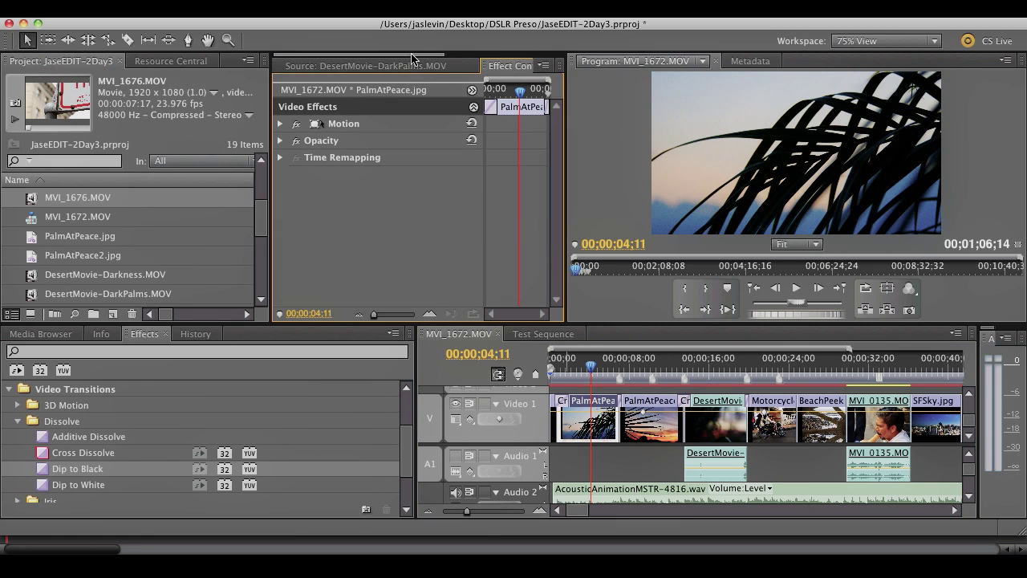
pyautogui.moveTo(412, 56); pyautogui.dragTo(446, 78)
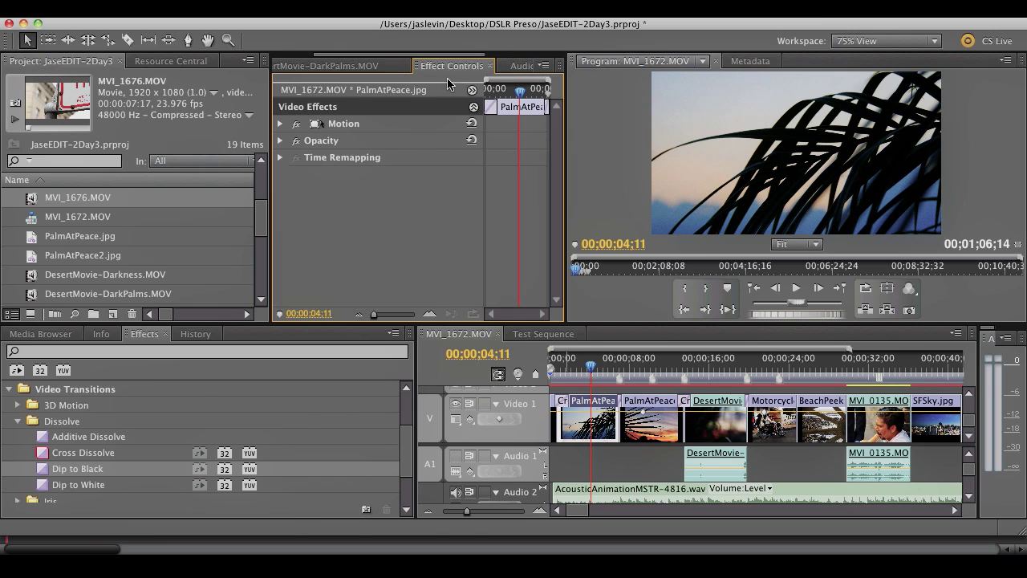
pyautogui.click(280, 124)
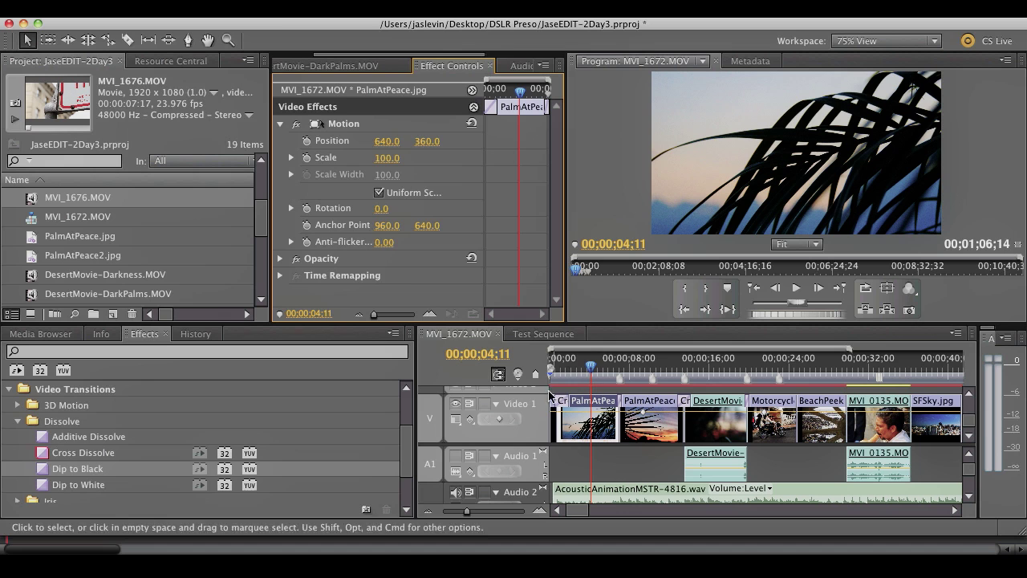
# Step: Set PalmAtPeace.jpg's Scale to 109.0 and keyframe it at 00;00;07;02
pyautogui.moveTo(387, 158)
pyautogui.mouseDown()
pyautogui.moveTo(355, 159)
pyautogui.moveTo(395, 160)
pyautogui.mouseUp()
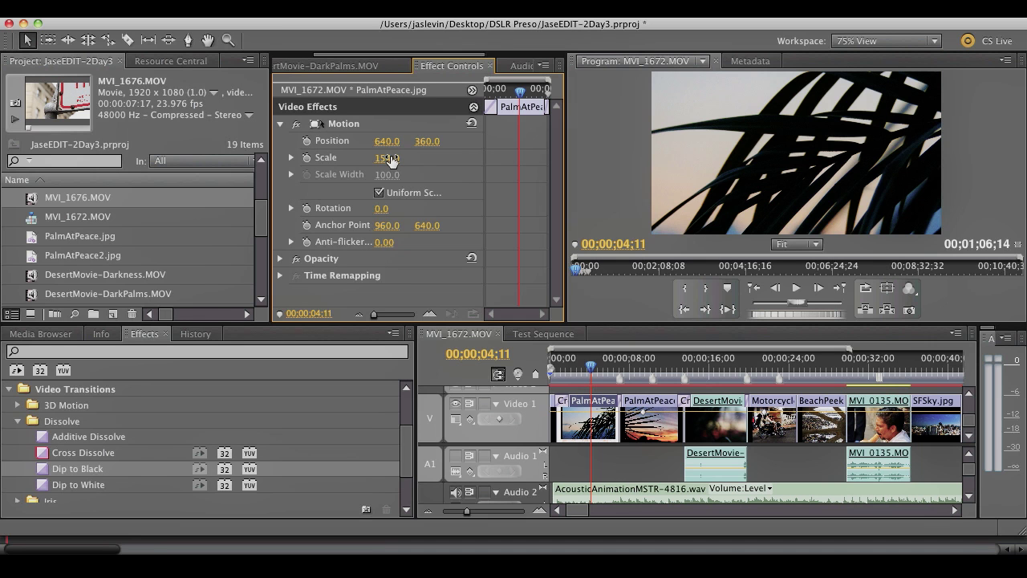
pyautogui.moveTo(386, 158)
pyautogui.mouseDown()
pyautogui.moveTo(356, 158)
pyautogui.moveTo(395, 159)
pyautogui.mouseUp()
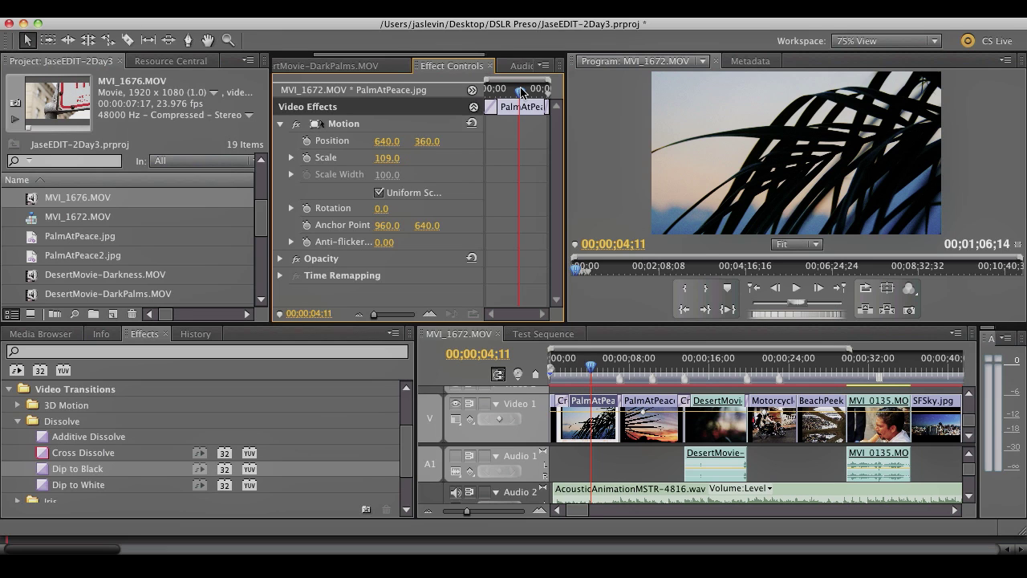
pyautogui.moveTo(522, 93); pyautogui.dragTo(551, 154)
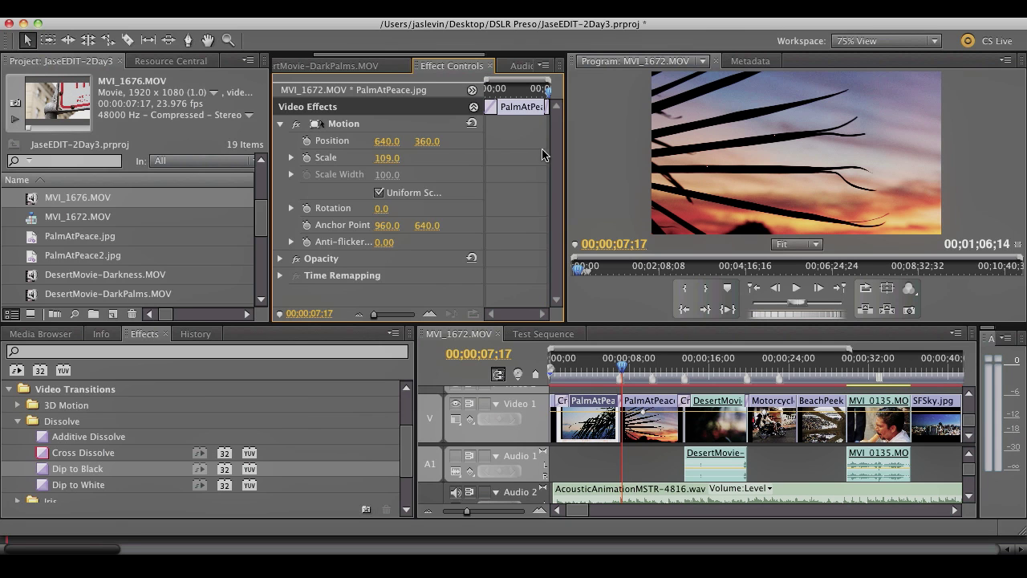
pyautogui.click(543, 92)
pyautogui.click(544, 91)
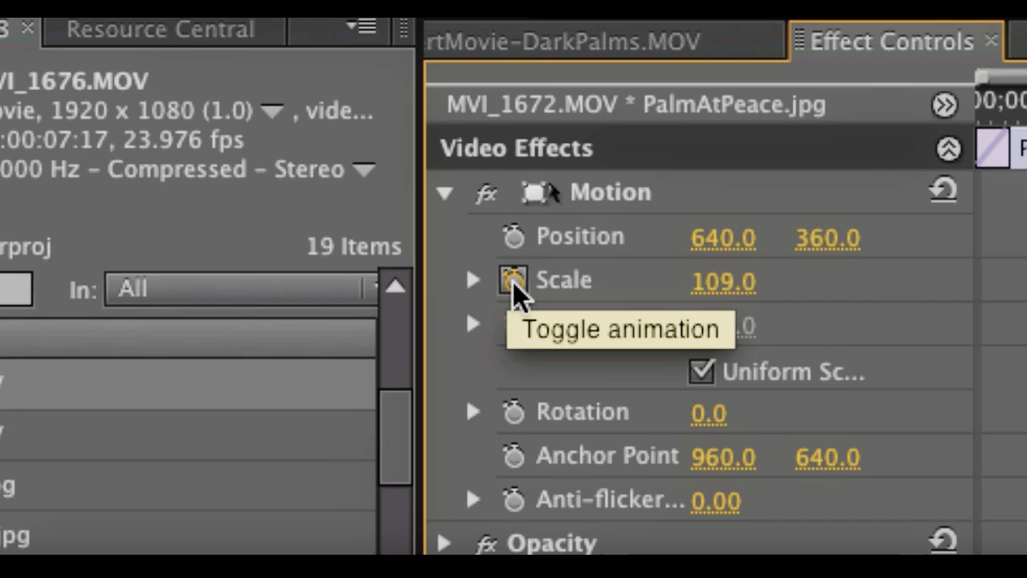
pyautogui.click(306, 158)
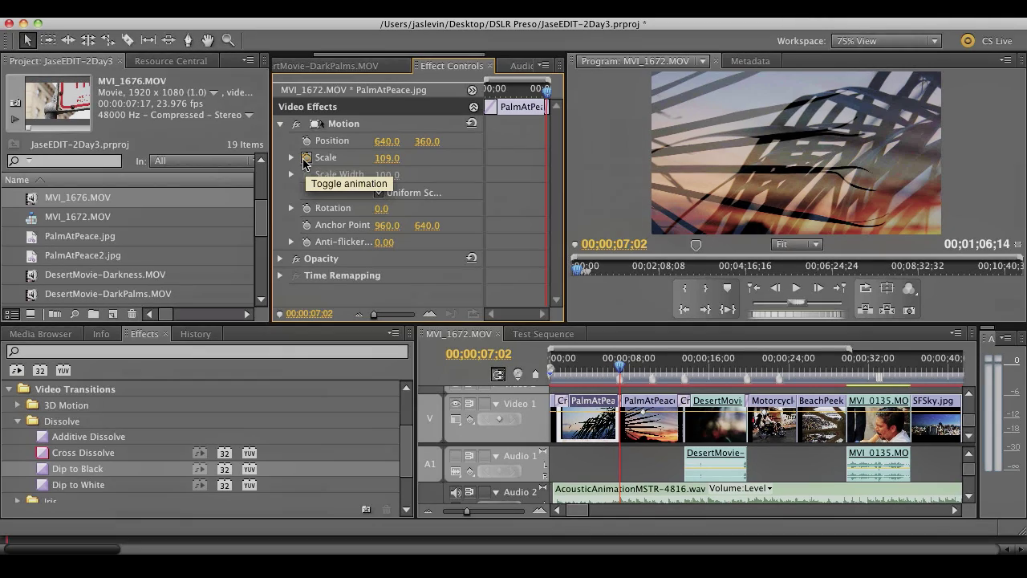
pyautogui.click(306, 158)
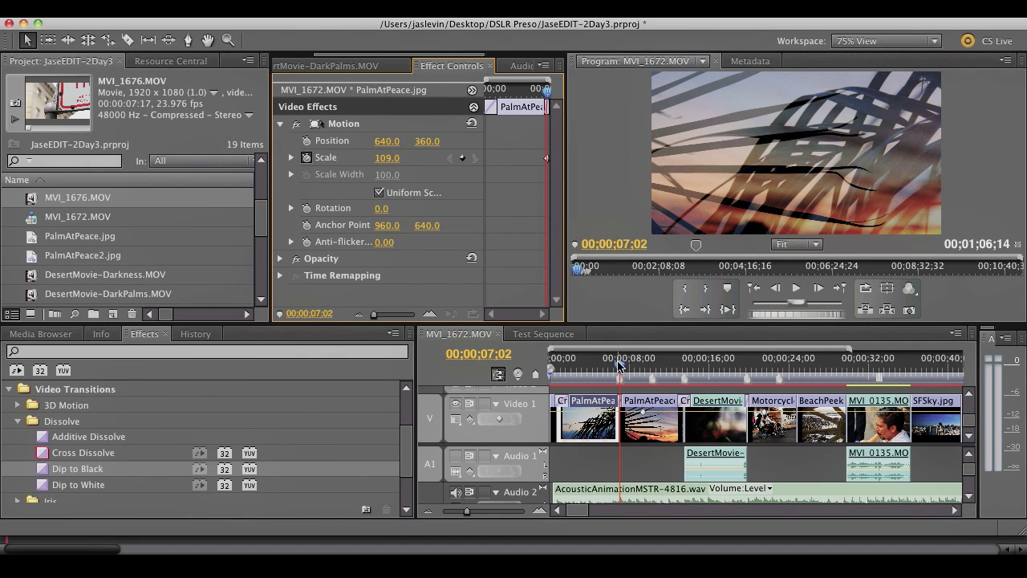
# Step: At the palm clip's first frame, scrub Scale down to about 83 as the starting keyframe
pyautogui.press('Up')
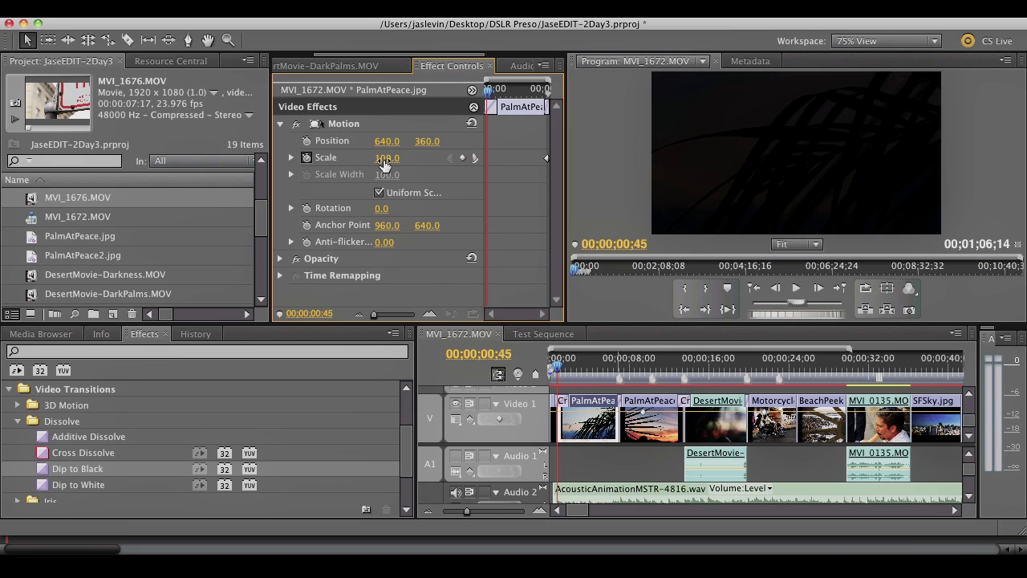
pyautogui.moveTo(384, 160); pyautogui.dragTo(355, 160)
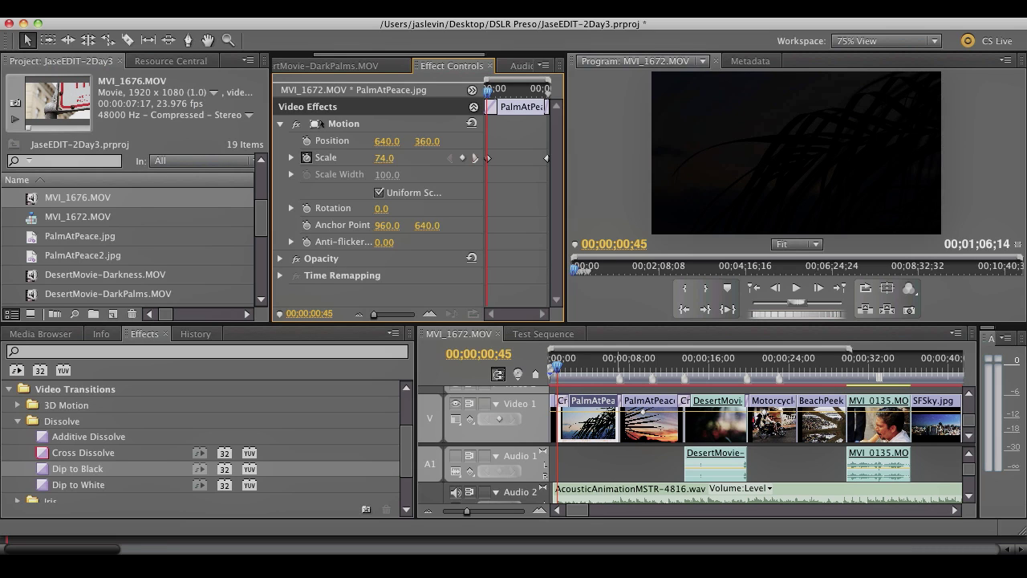
pyautogui.moveTo(384, 158); pyautogui.dragTo(390, 159)
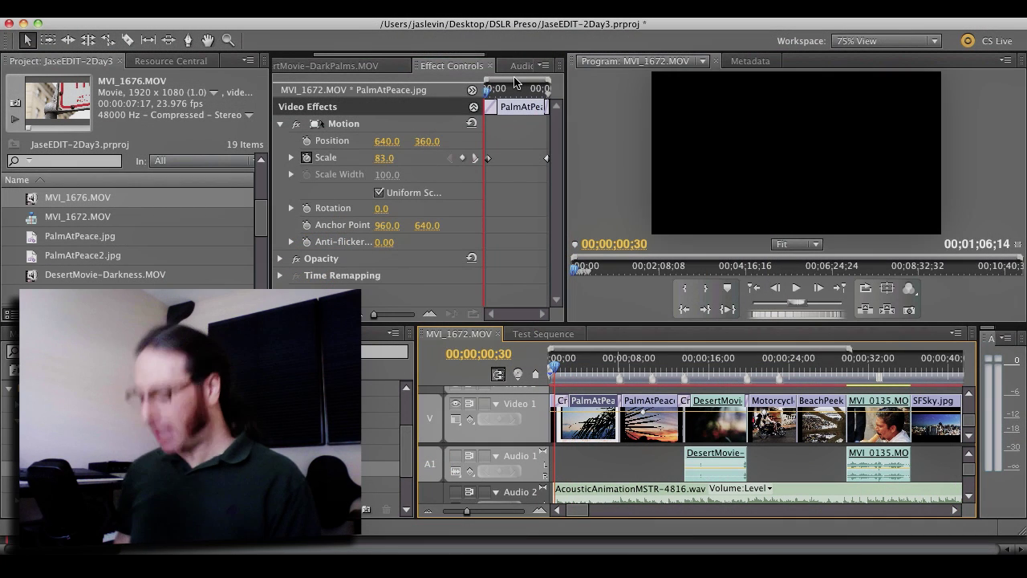
pyautogui.press('space')
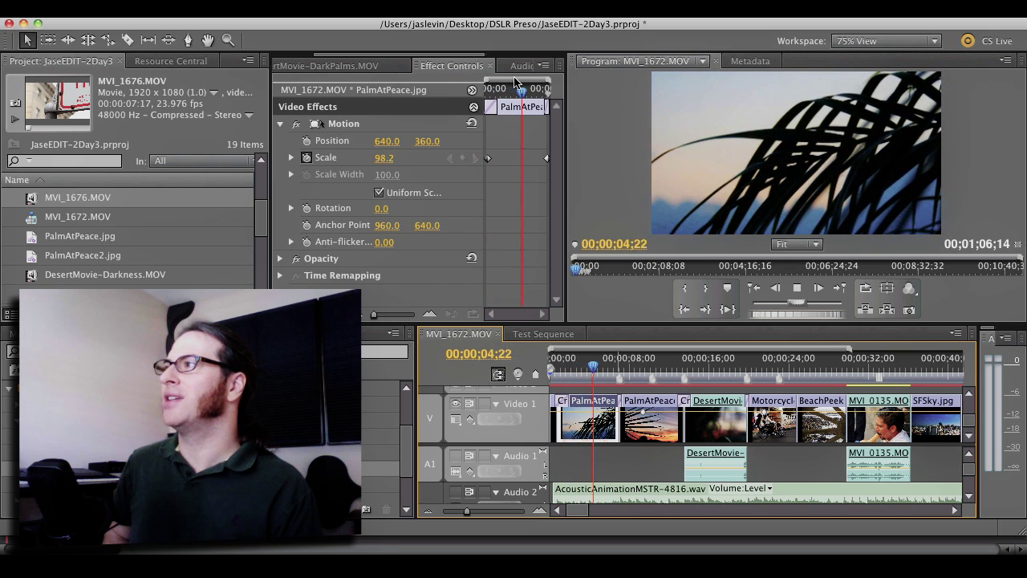
pyautogui.press('space')
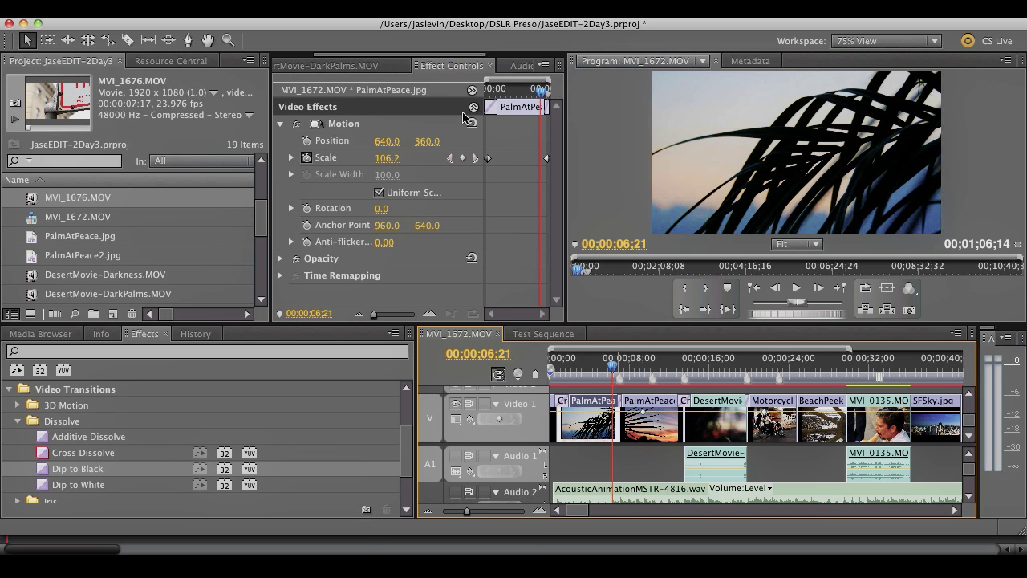
pyautogui.moveTo(541, 90); pyautogui.dragTo(478, 95)
pyautogui.press('space')
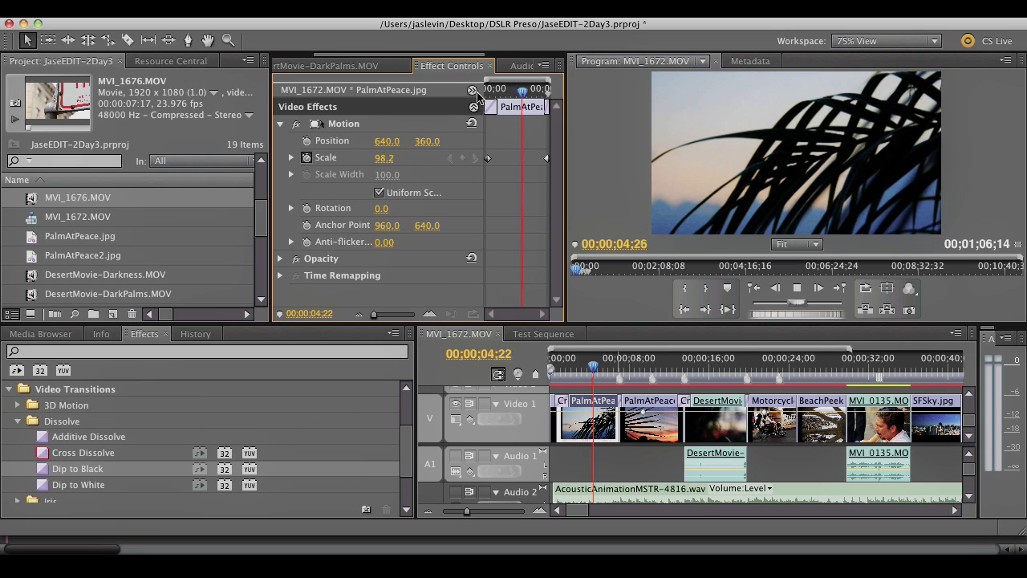
pyautogui.press('space')
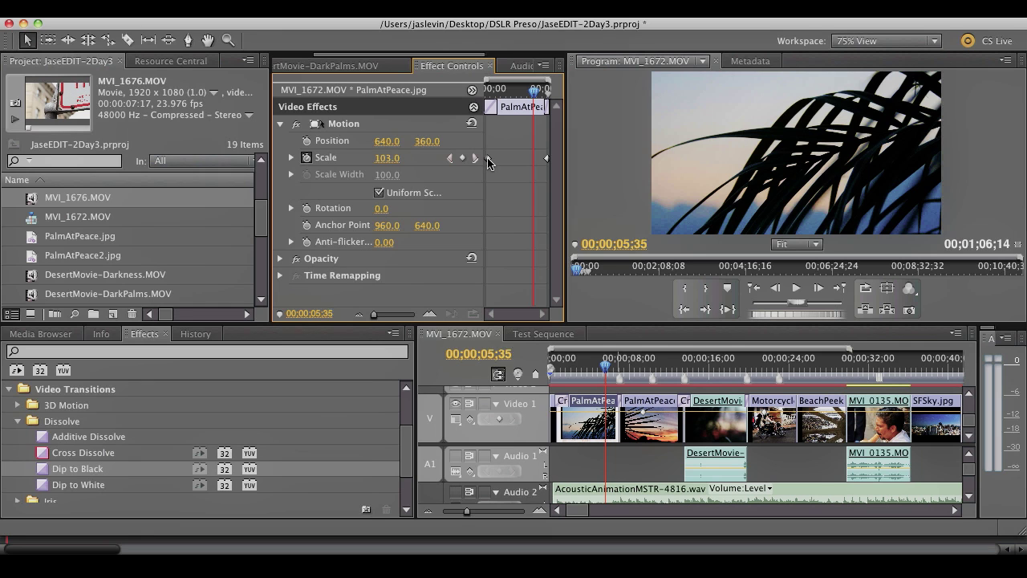
# Step: Apply Ease In to the final 109.0 Scale keyframe and preview the zoom from the clip start
pyautogui.rightClick(489, 160)
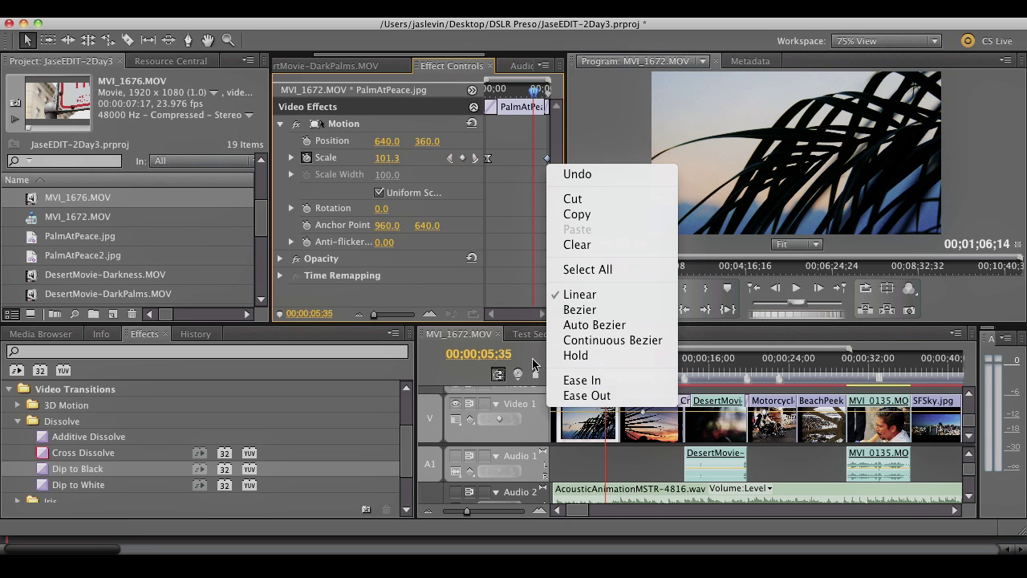
pyautogui.click(604, 381)
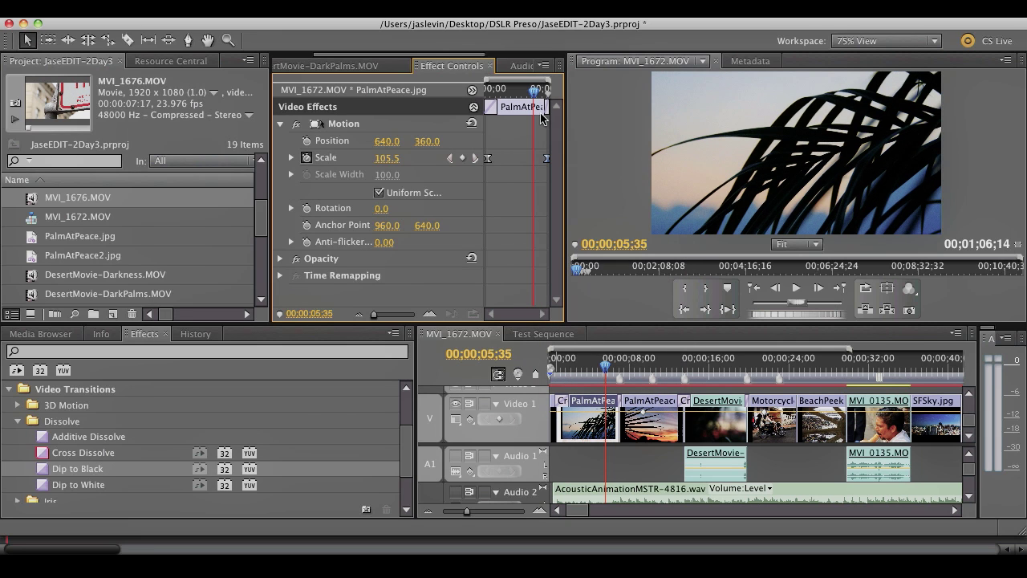
pyautogui.moveTo(538, 90); pyautogui.dragTo(454, 96)
pyautogui.click(489, 95)
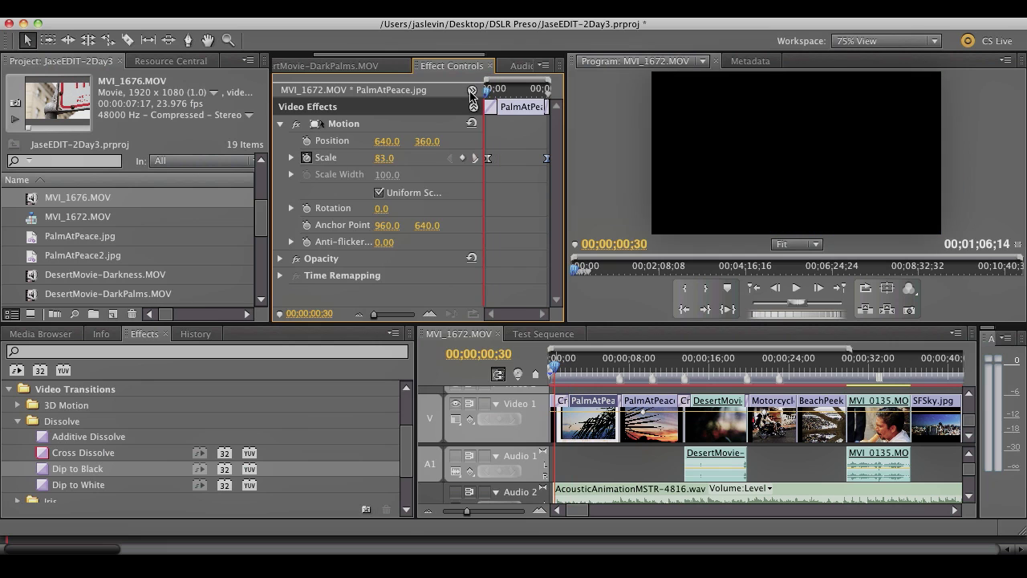
pyautogui.press('space')
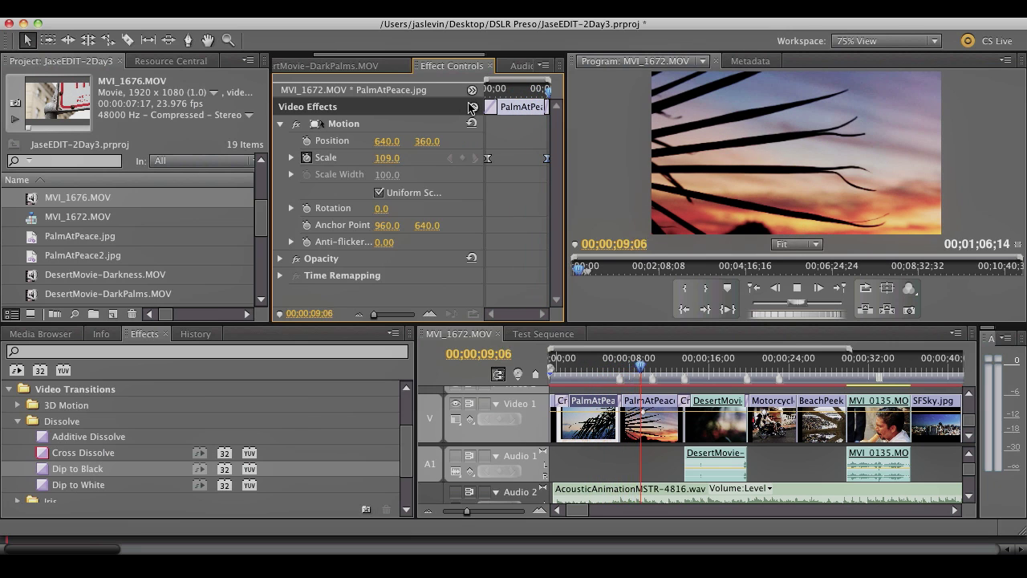
pyautogui.press('space')
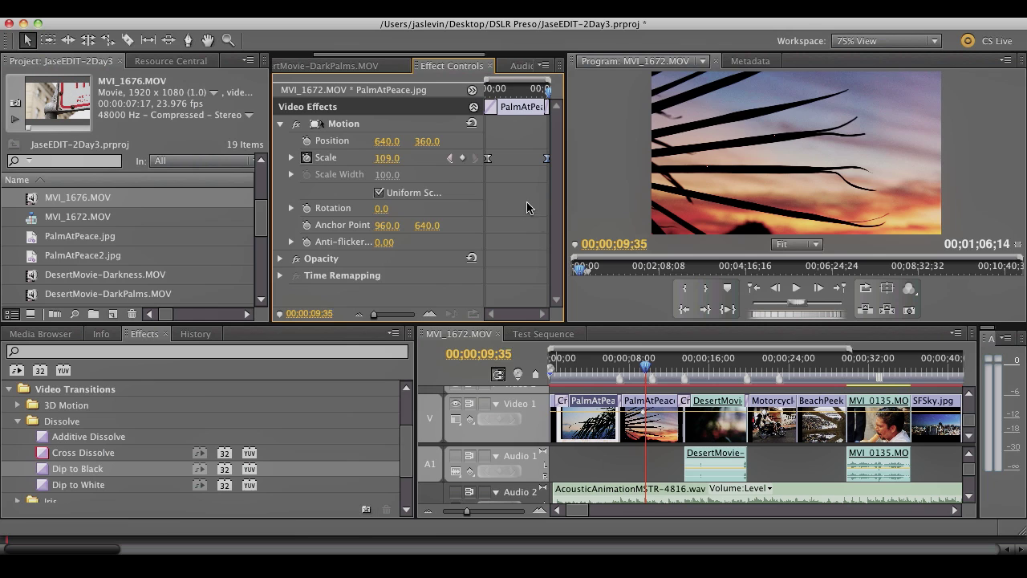
pyautogui.click(590, 368)
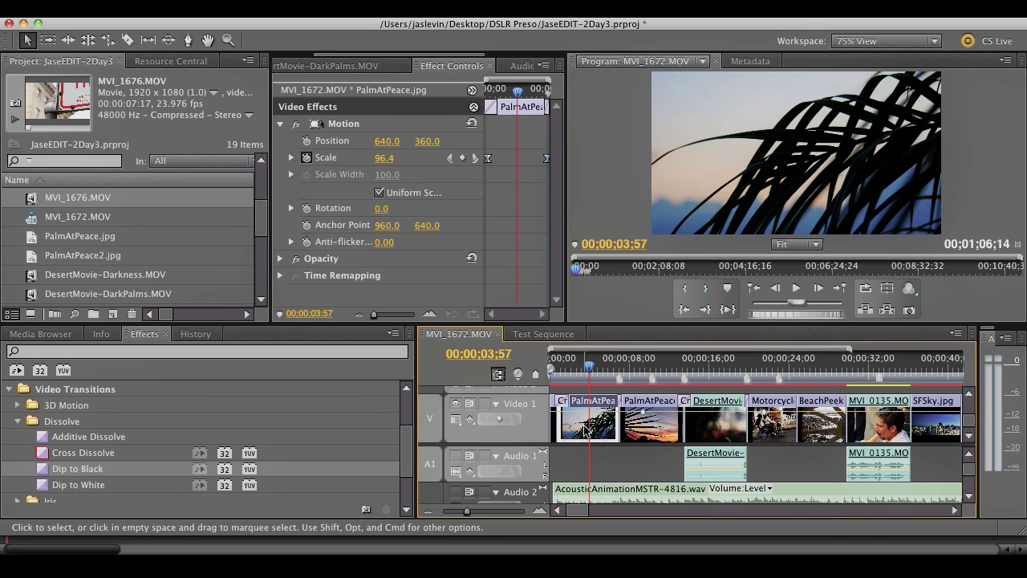
# Step: Copy the PalmAtPeace clip and paste its attributes onto PalmAtPeace2.jpg
pyautogui.rightClick(585, 430)
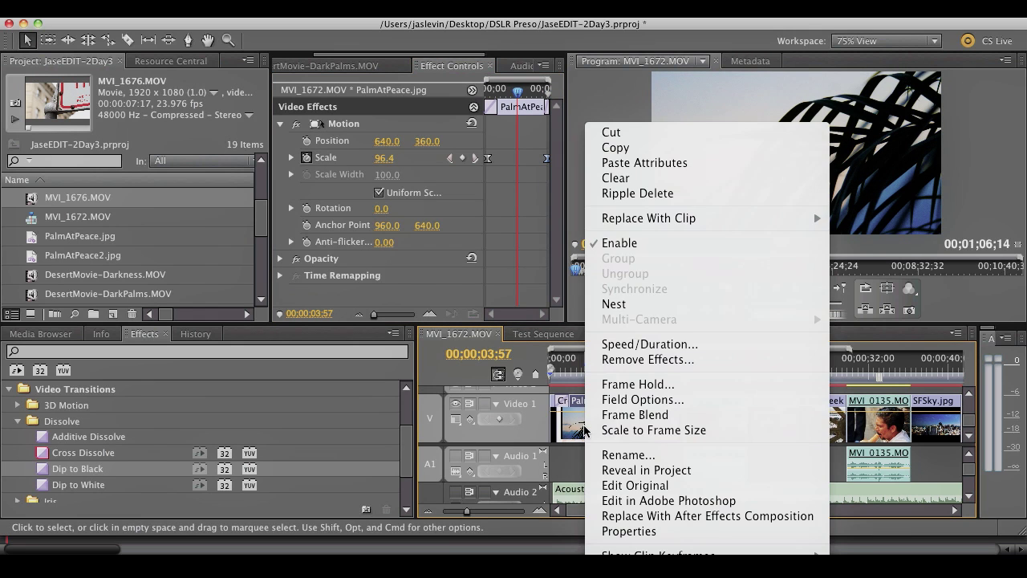
pyautogui.click(628, 150)
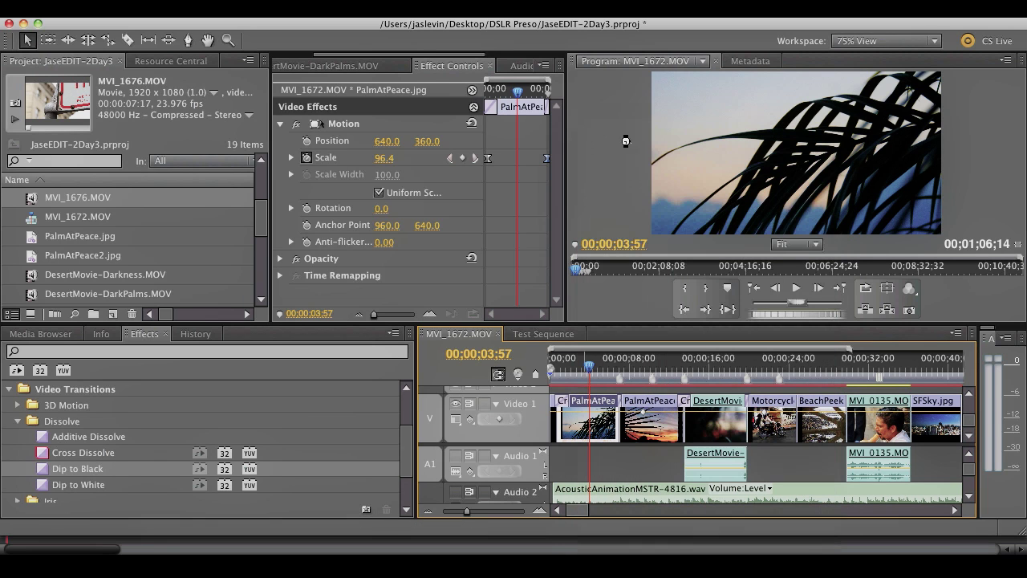
pyautogui.click(652, 419)
pyautogui.click(652, 366)
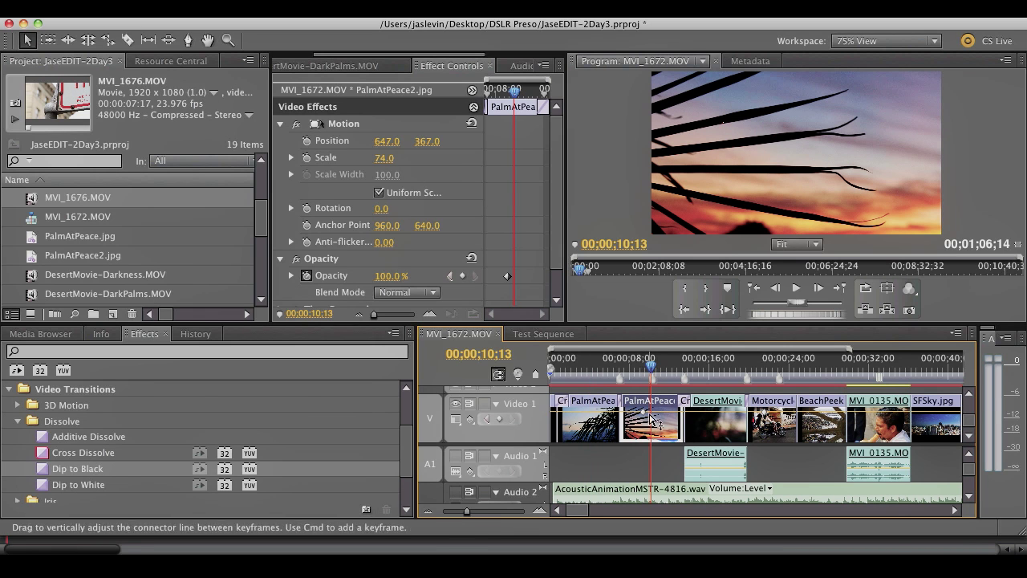
pyautogui.rightClick(651, 418)
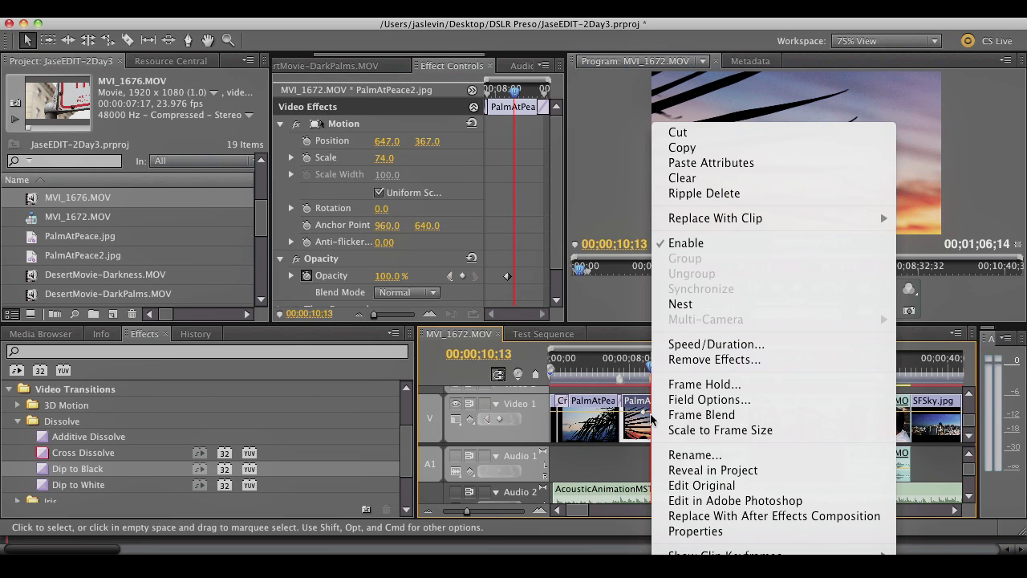
pyautogui.click(752, 167)
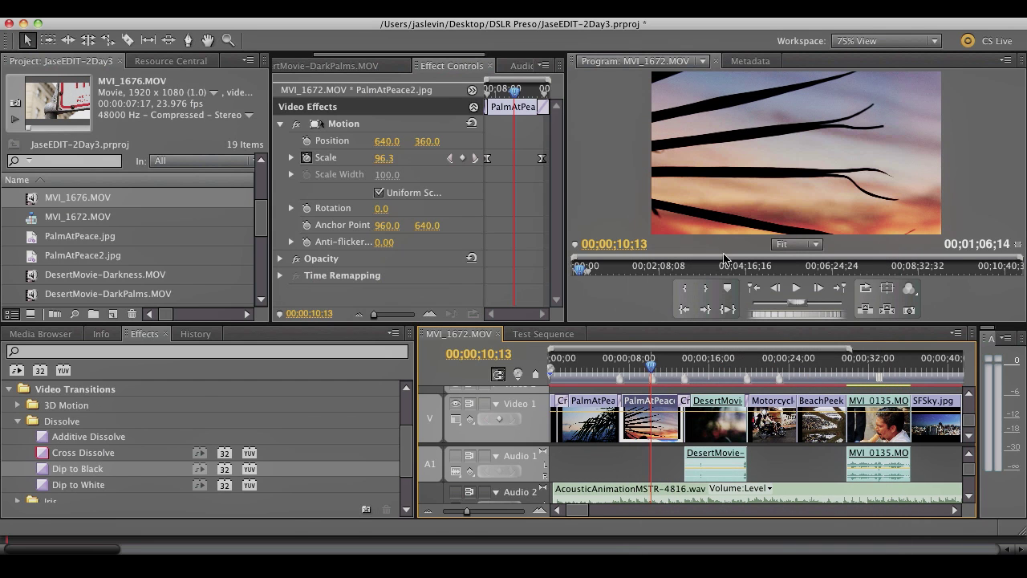
pyautogui.moveTo(657, 378); pyautogui.dragTo(598, 365)
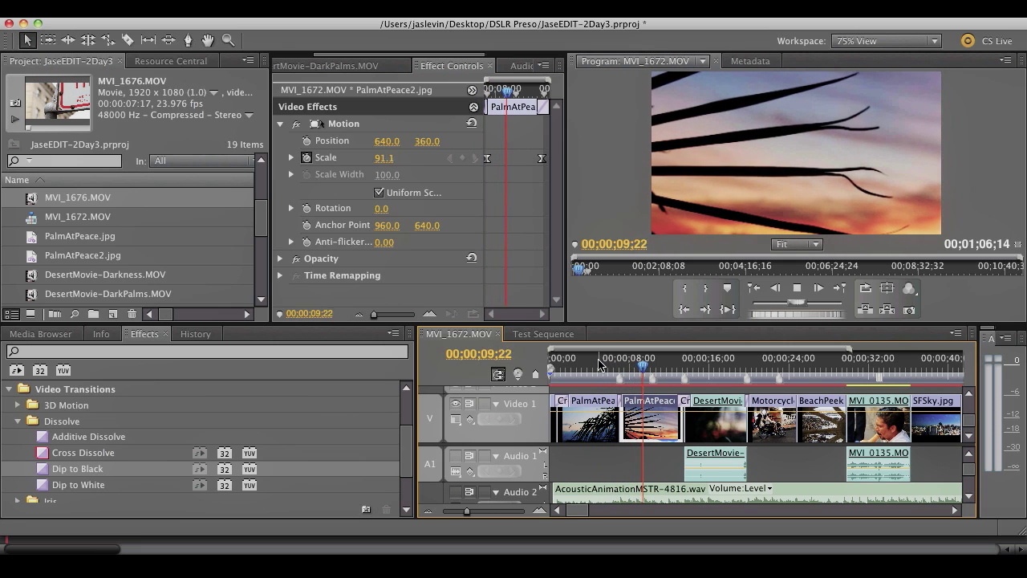
# Step: Drag both edges of the palm Cross Dissolve outward to lengthen it to 00;00;01;32
pyautogui.press('space')
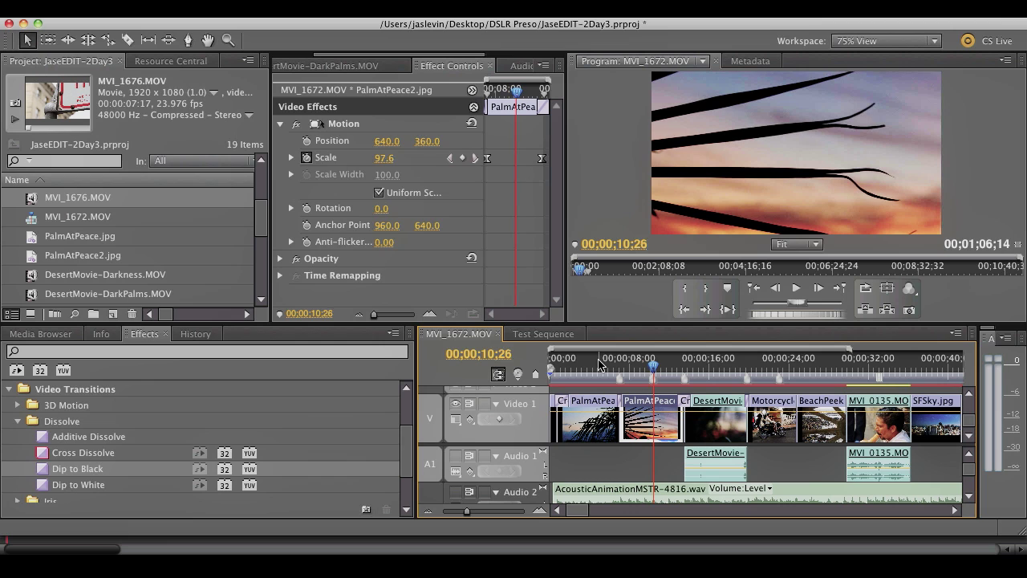
pyautogui.moveTo(653, 367); pyautogui.dragTo(584, 366)
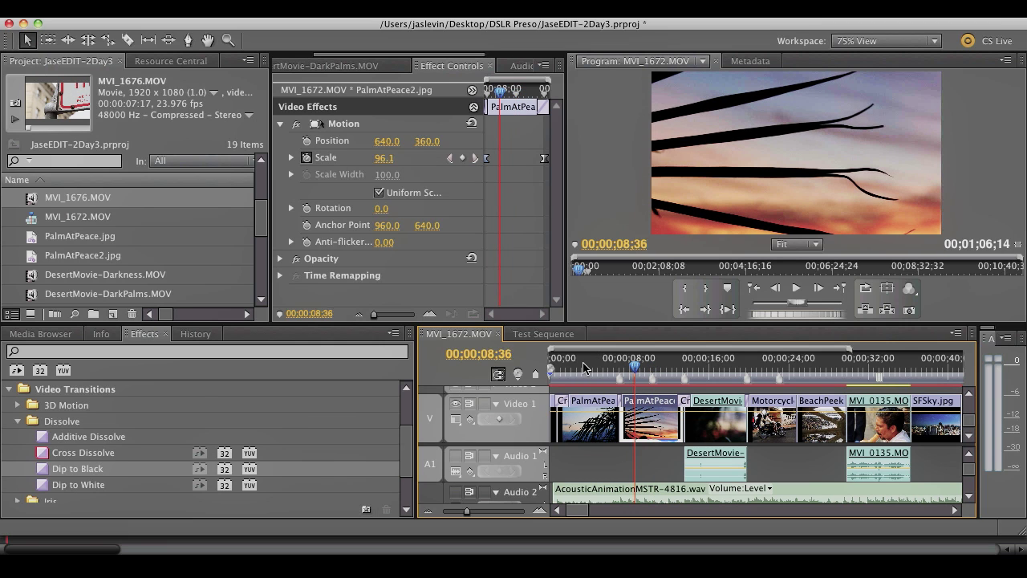
pyautogui.press('=')
pyautogui.press('=')
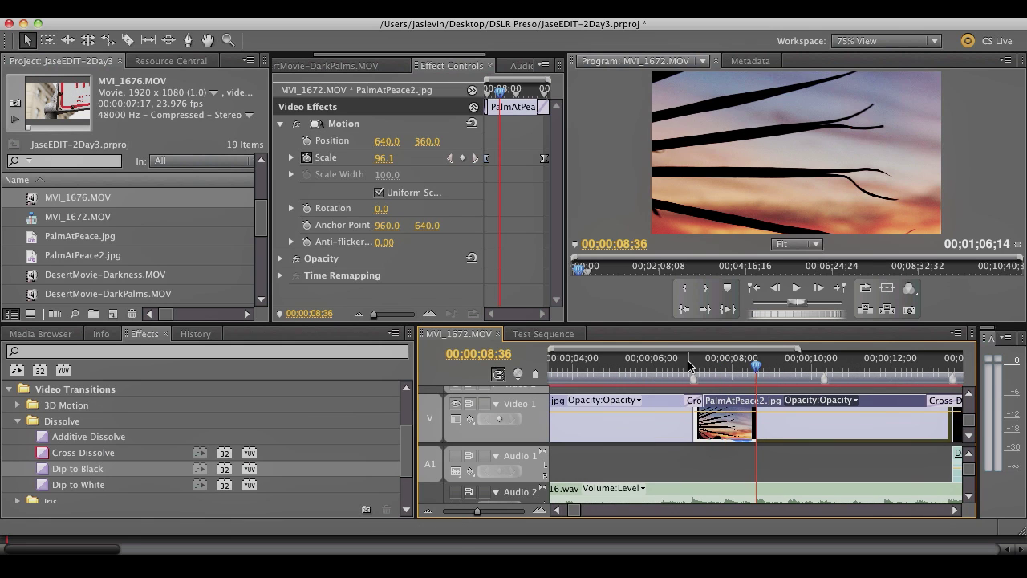
pyautogui.press('Up')
pyautogui.press('=')
pyautogui.moveTo(739, 399); pyautogui.dragTo(661, 399)
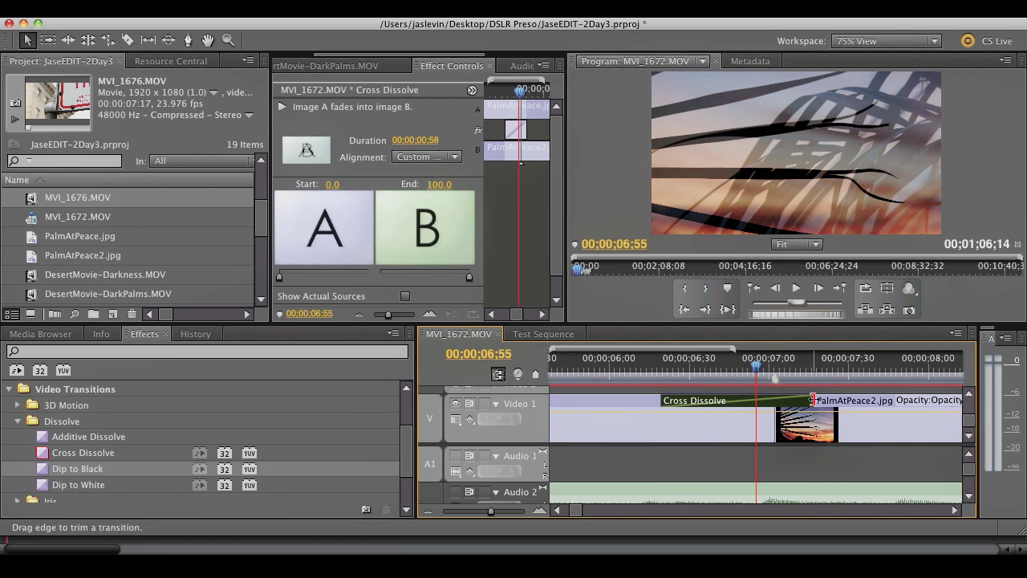
pyautogui.moveTo(817, 403); pyautogui.dragTo(905, 399)
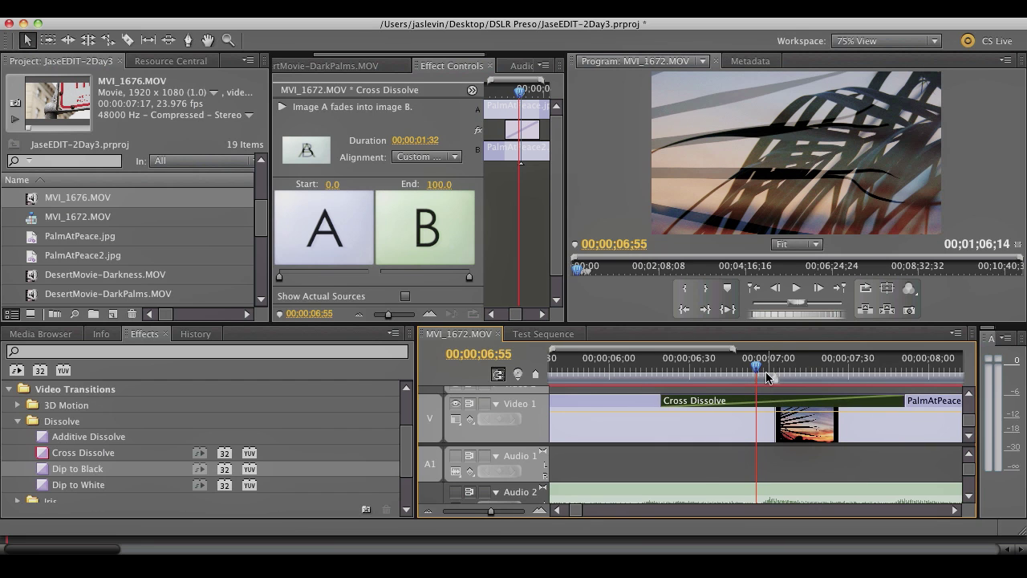
# Step: Play back the longer dissolve and zoom out to the whole sequence
pyautogui.press('-')
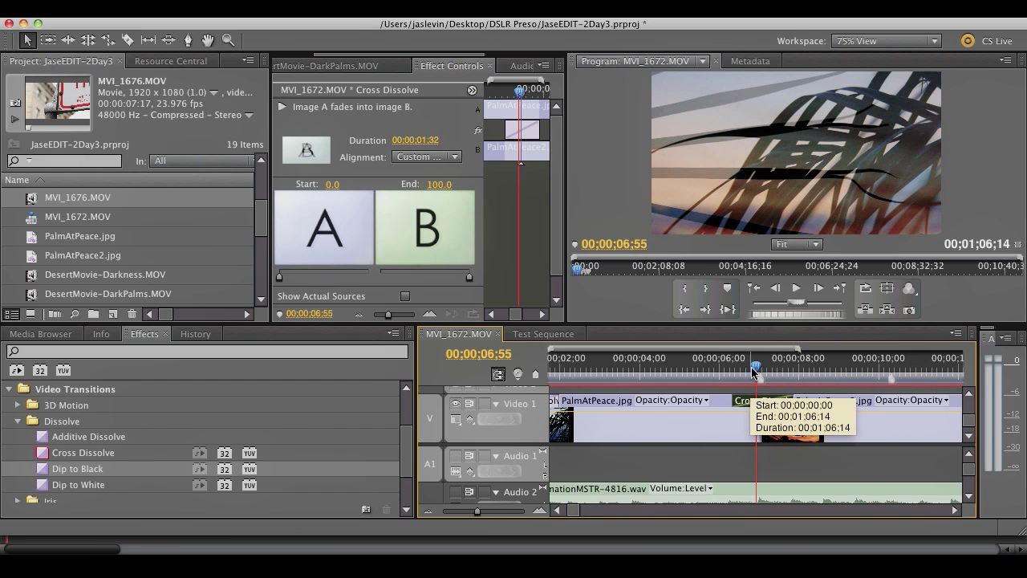
pyautogui.moveTo(767, 377); pyautogui.dragTo(653, 377)
pyautogui.press('space')
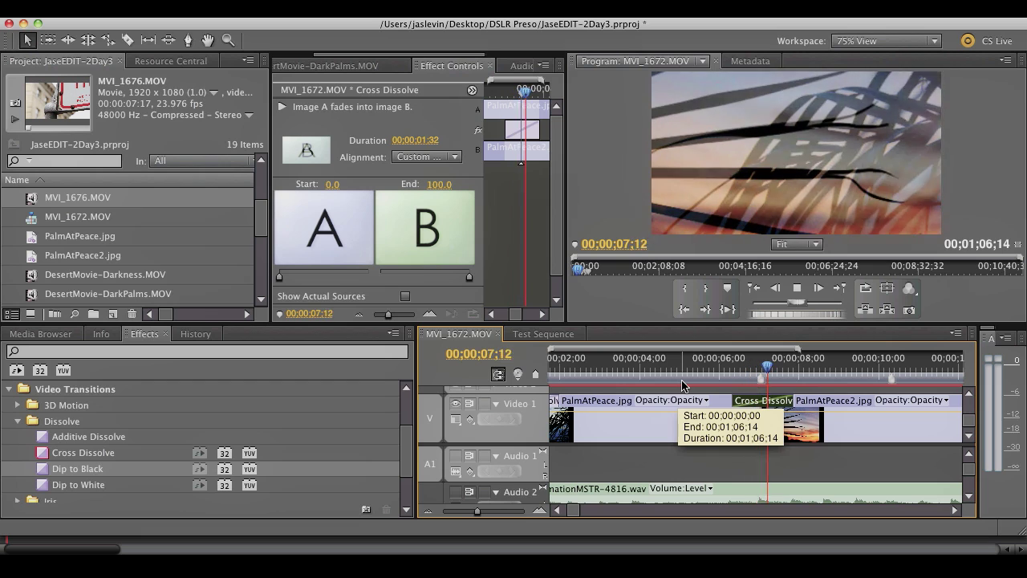
pyautogui.press('space')
pyautogui.press('-')
pyautogui.press('-')
pyautogui.press('-')
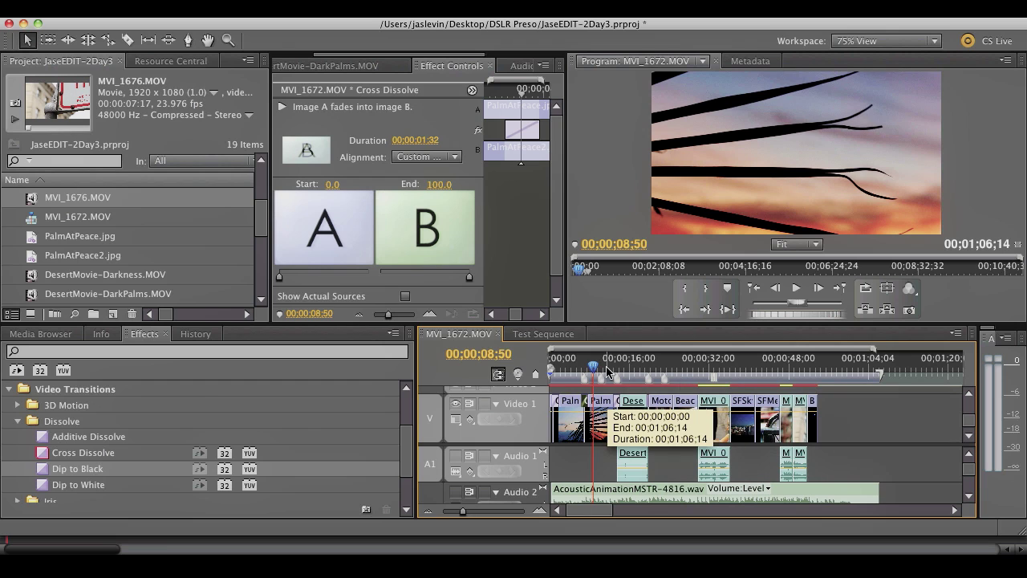
# Step: Scale the MotorcycleFam still down to 71.0 and show its motion handles in the Program monitor
pyautogui.moveTo(594, 370); pyautogui.dragTo(662, 371)
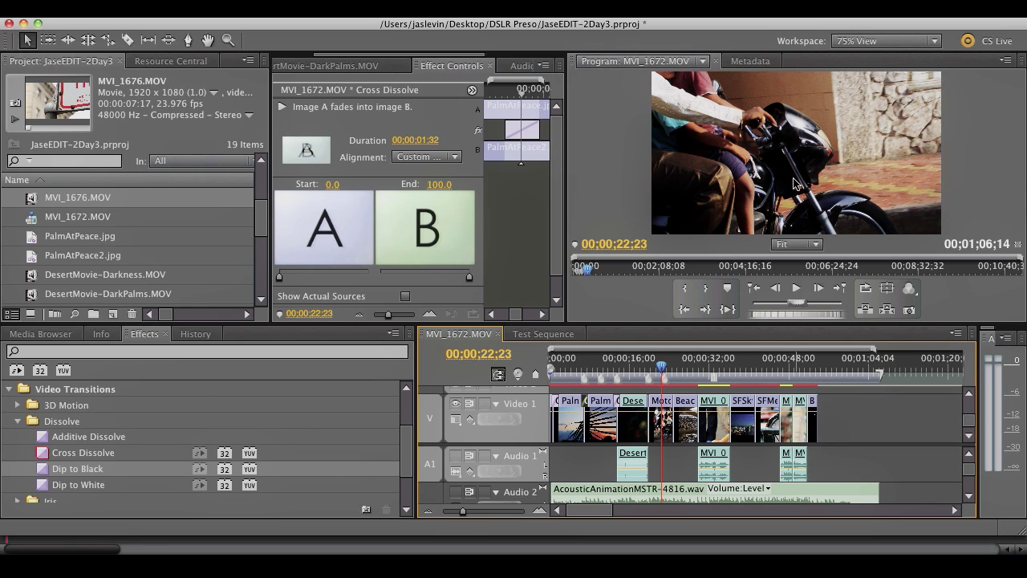
pyautogui.press('=')
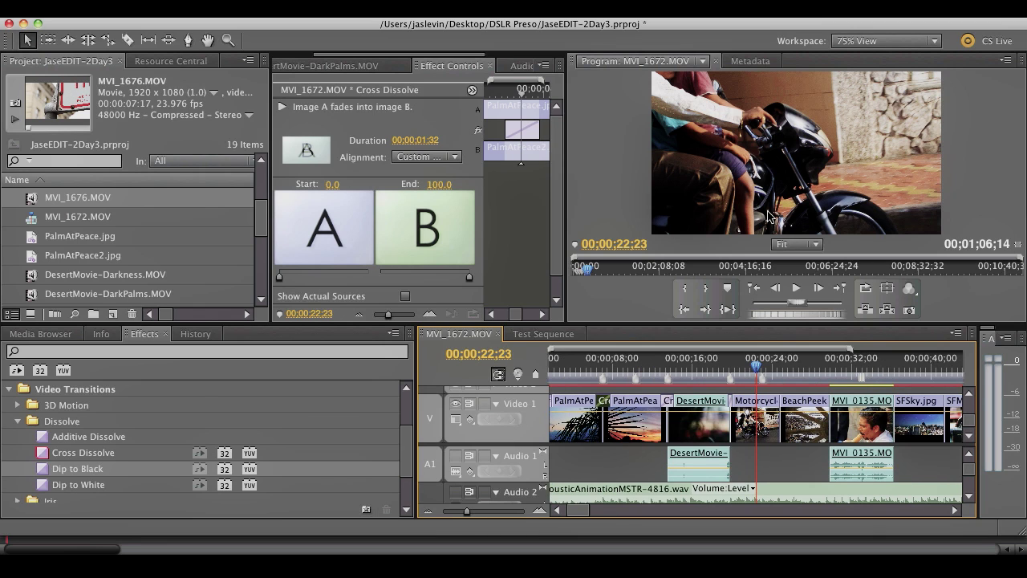
pyautogui.click(748, 432)
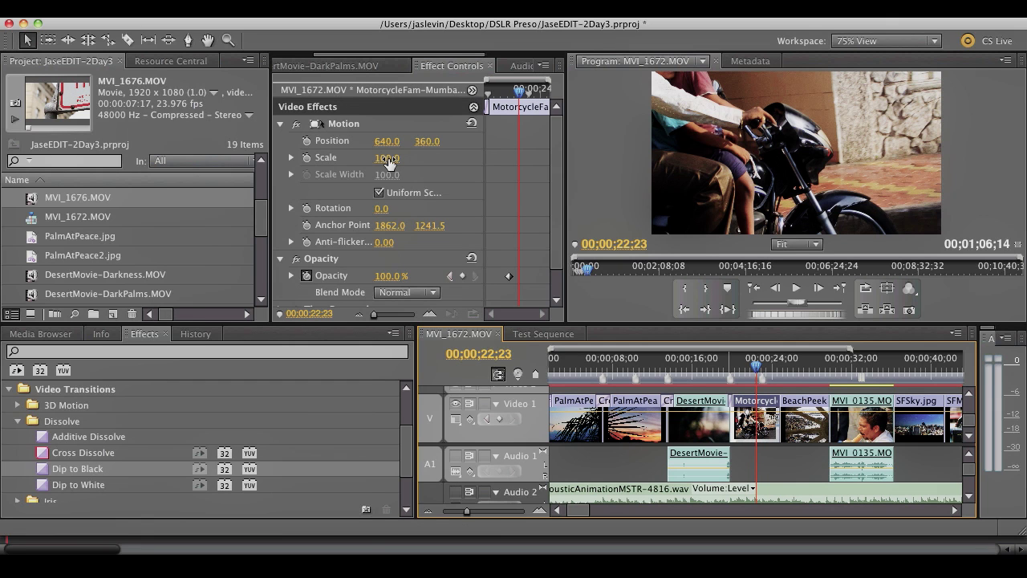
pyautogui.moveTo(388, 162); pyautogui.dragTo(366, 162)
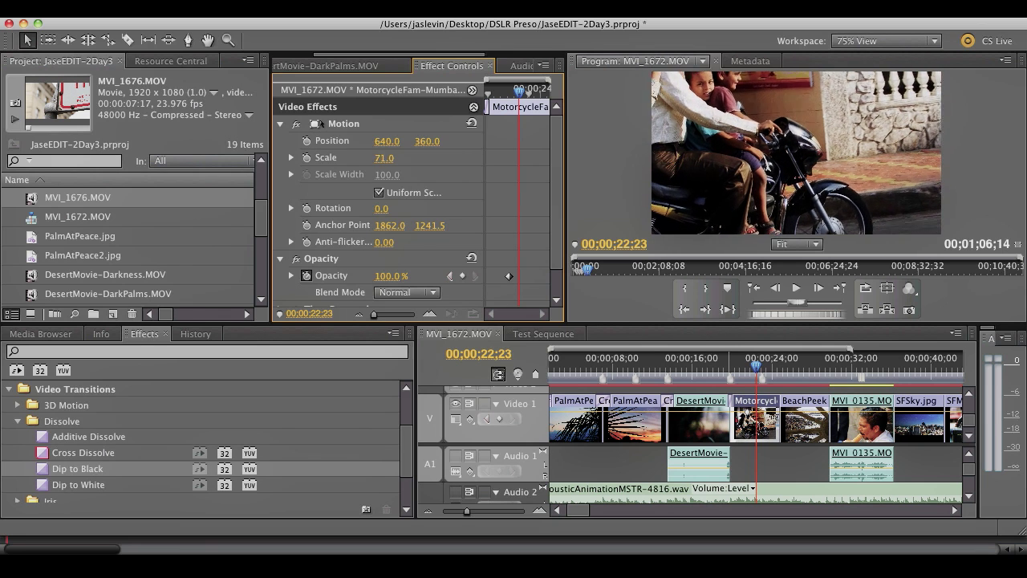
pyautogui.click(726, 148)
pyautogui.click(727, 178)
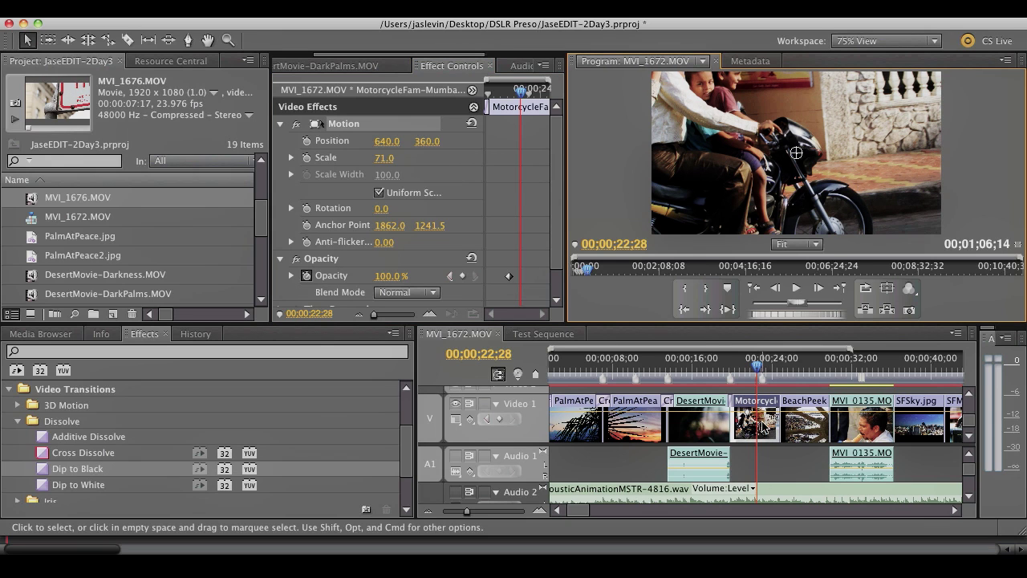
pyautogui.click(755, 425)
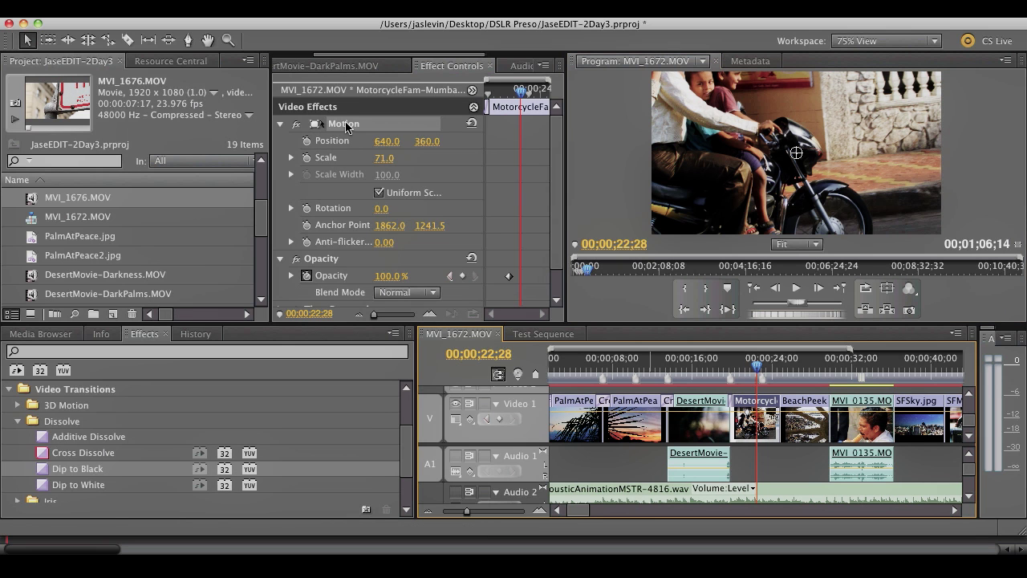
# Step: Frame MotorcycleFam on the boys at Scale 113 and set a Scale keyframe at 00;00;20;20
pyautogui.click(345, 127)
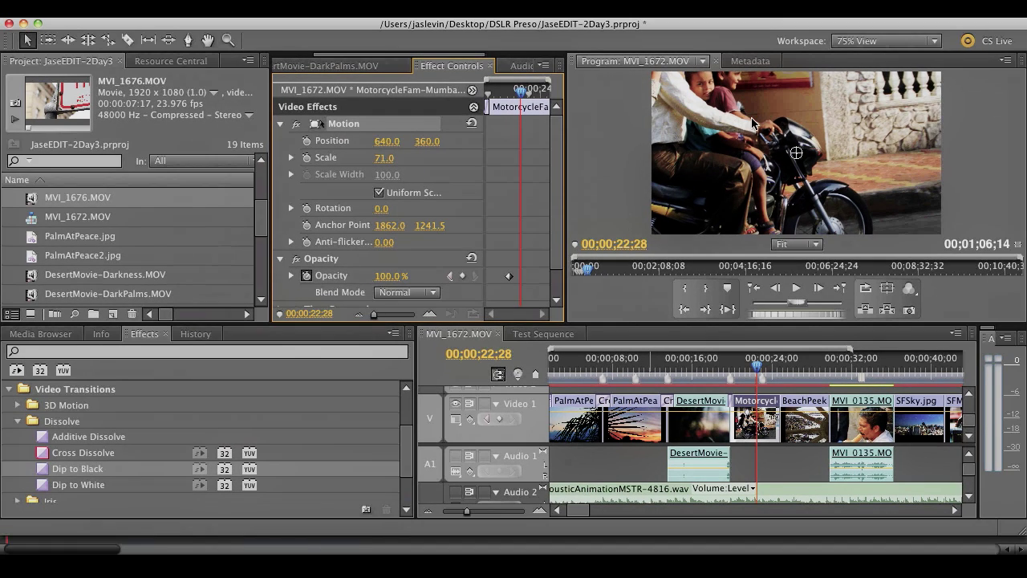
pyautogui.moveTo(752, 122); pyautogui.dragTo(796, 175)
pyautogui.moveTo(381, 156); pyautogui.dragTo(393, 156)
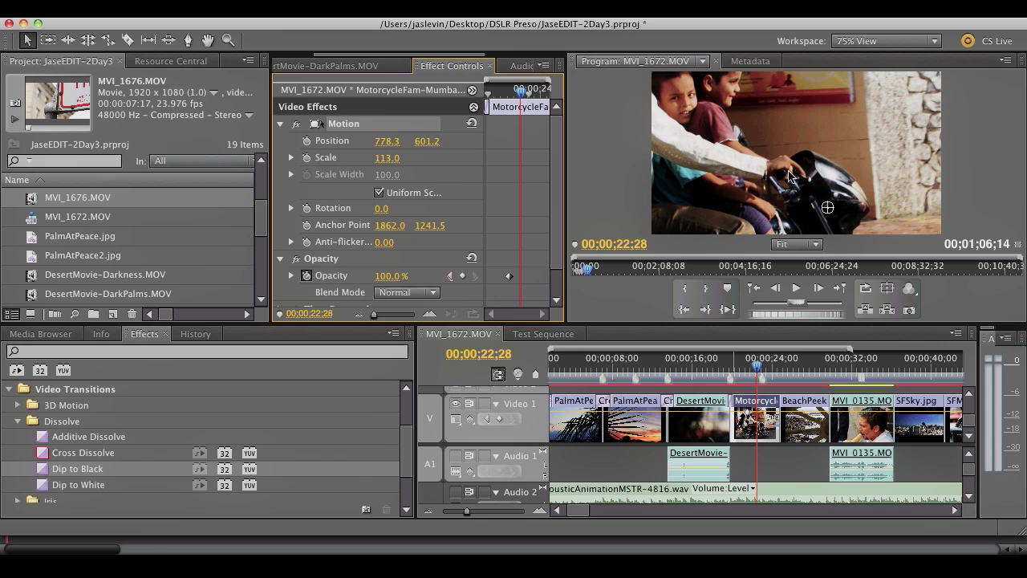
pyautogui.moveTo(820, 142); pyautogui.dragTo(830, 193)
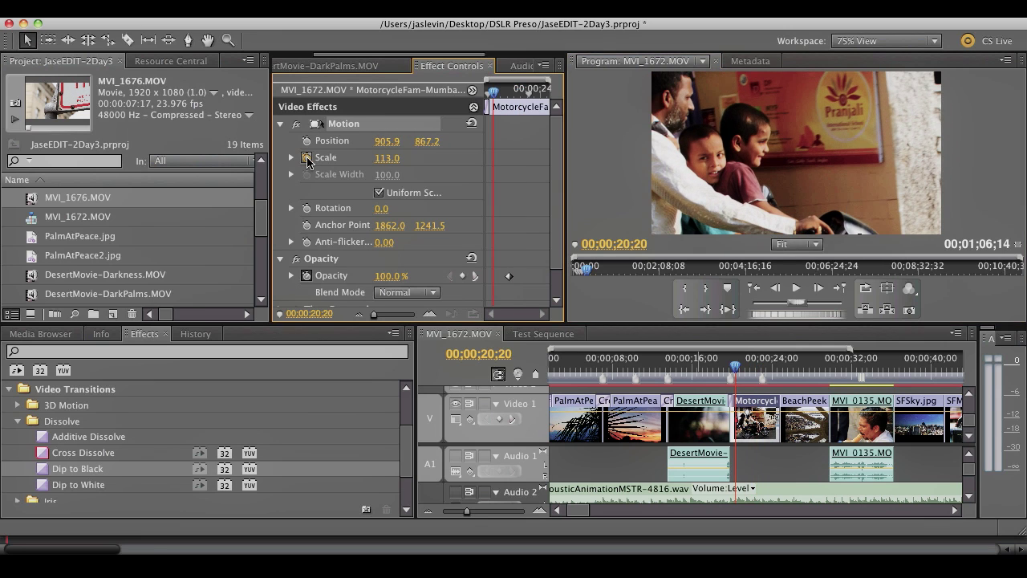
pyautogui.click(306, 158)
# Step: On the clip's last frame, 00;00;24;48, set Scale to 75.0 for the ending keyframe
pyautogui.moveTo(493, 93); pyautogui.dragTo(569, 96)
pyautogui.press('Down')
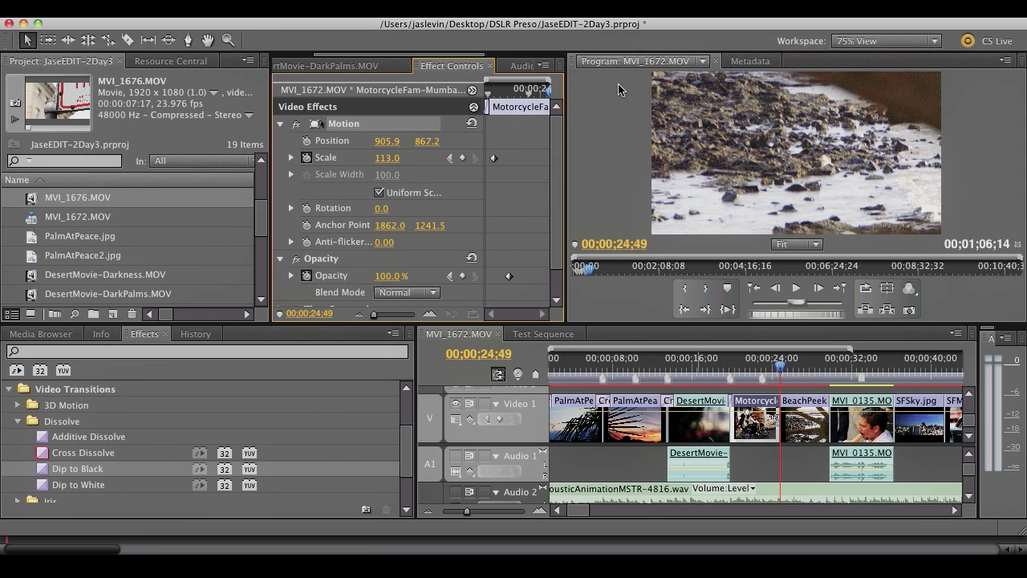
pyautogui.press('Left')
pyautogui.press('Right')
pyautogui.press('Left')
pyautogui.press('Right')
pyautogui.press('Left')
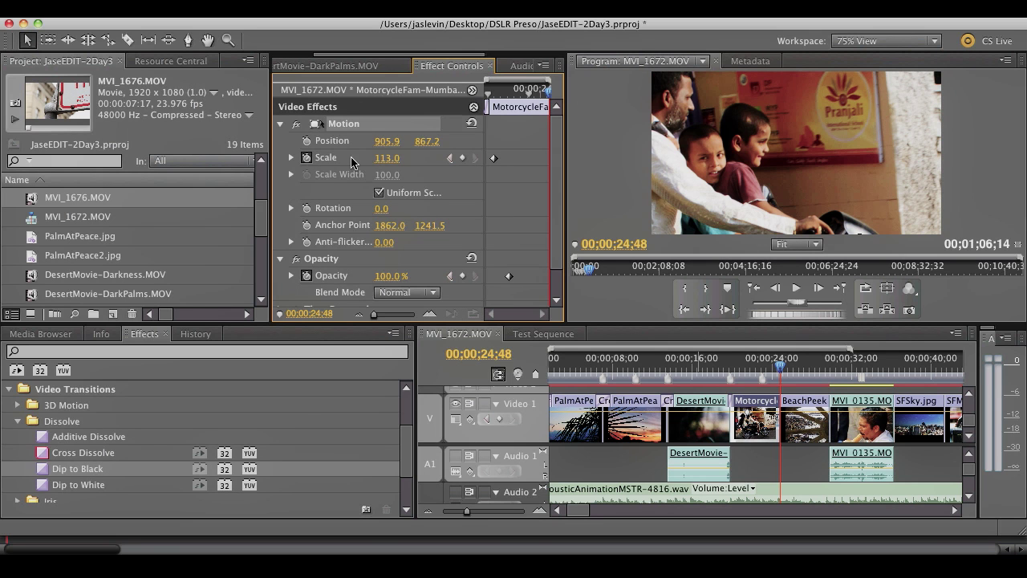
pyautogui.moveTo(385, 164); pyautogui.dragTo(355, 164)
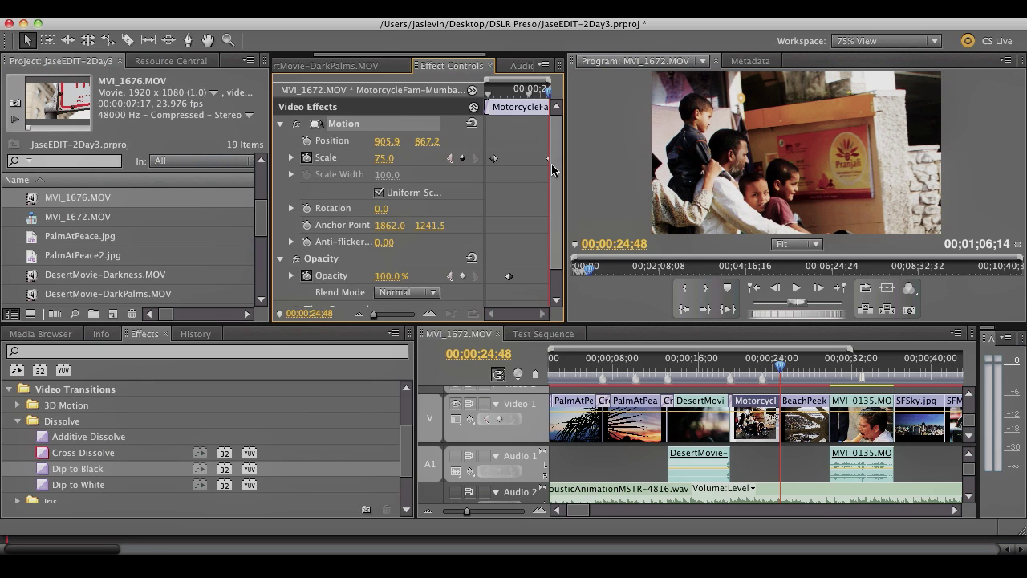
# Step: Keyframe MotorcycleFam's Position at 905.9, 867.2, then pan it to 1370.4, 810.4 later
pyautogui.moveTo(551, 93); pyautogui.dragTo(480, 163)
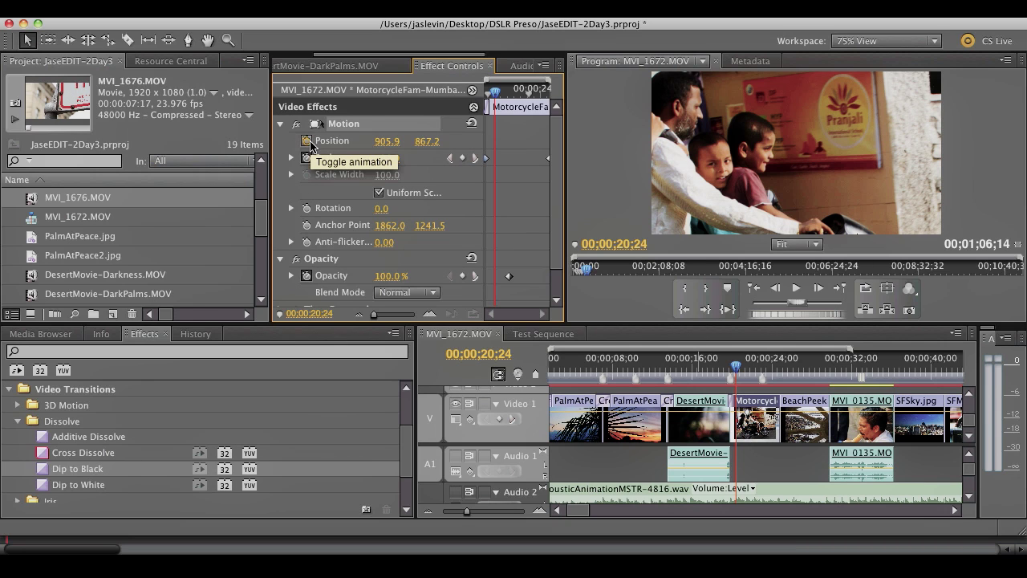
pyautogui.click(308, 141)
pyautogui.moveTo(493, 88); pyautogui.dragTo(544, 97)
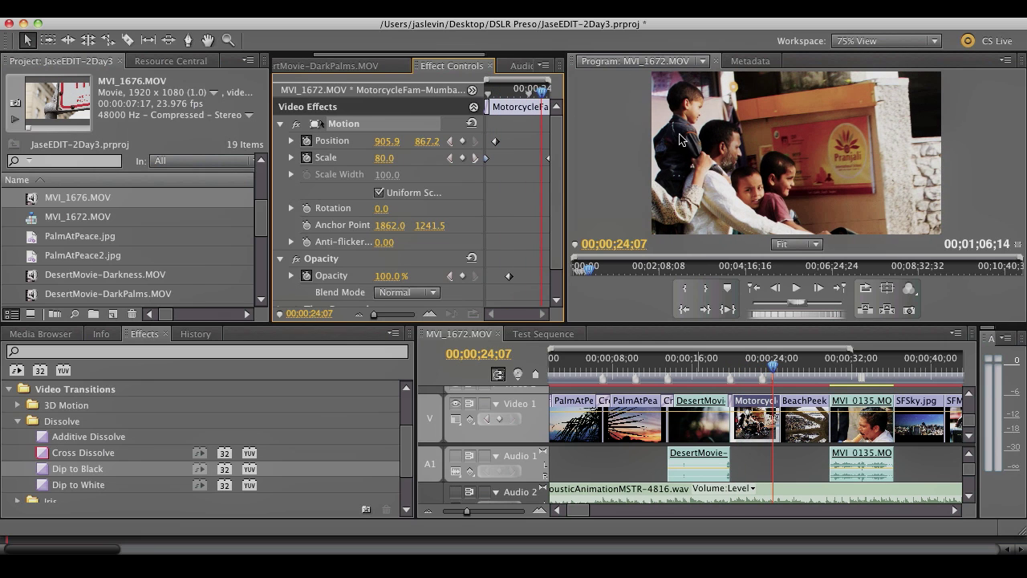
pyautogui.moveTo(724, 134); pyautogui.dragTo(787, 126)
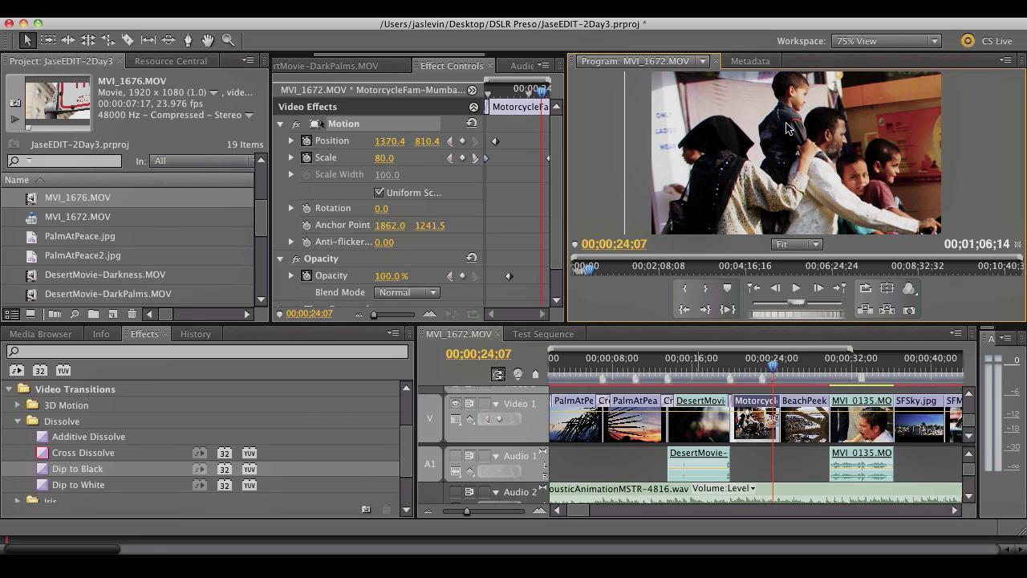
pyautogui.moveTo(545, 96); pyautogui.dragTo(509, 97)
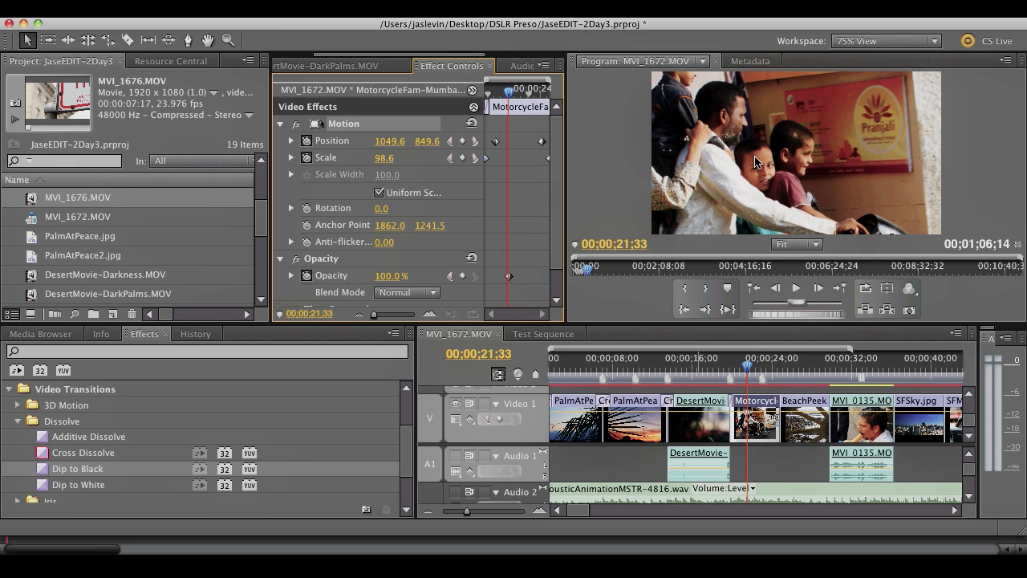
# Step: In the maximized Program monitor at 25%, drag bezier handles to curve MotorcycleFam's motion path
pyautogui.press('`')
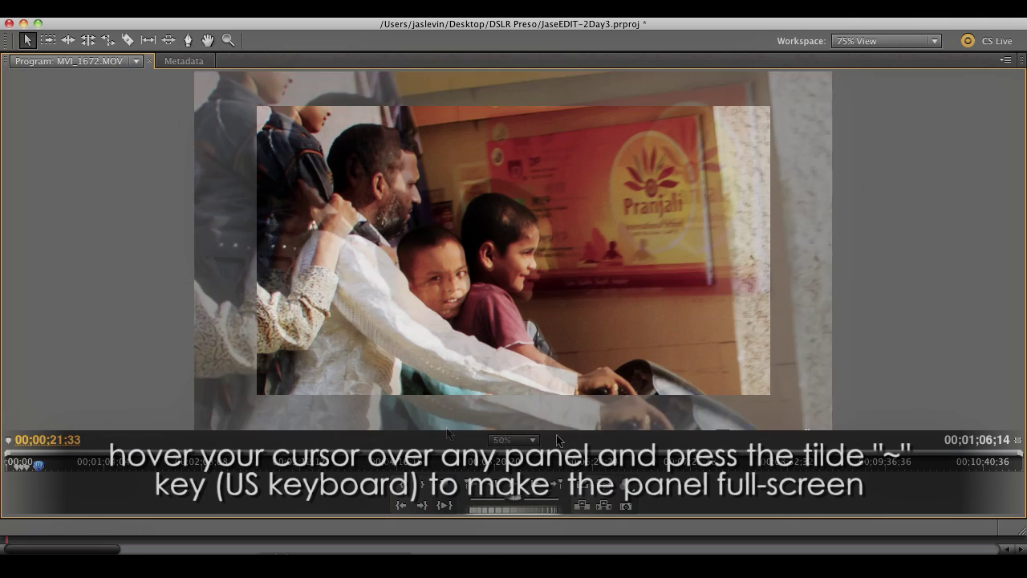
pyautogui.click(531, 439)
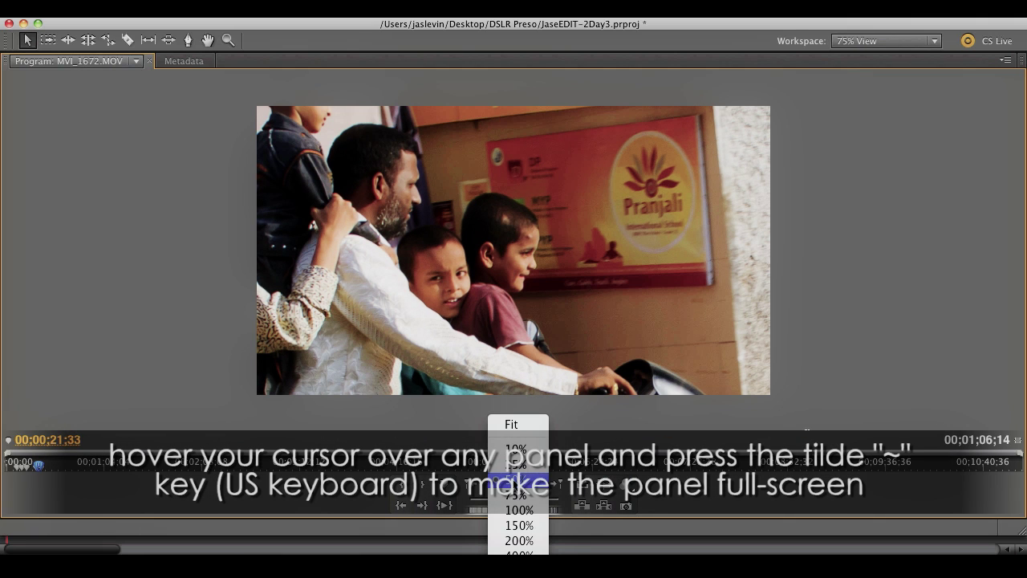
pyautogui.click(514, 461)
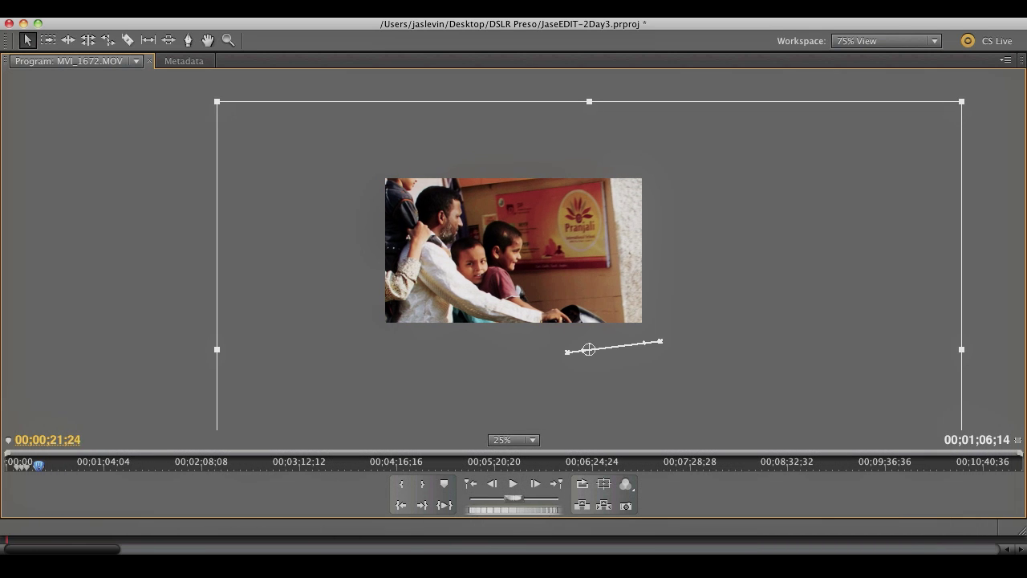
pyautogui.moveTo(522, 509)
pyautogui.mouseDown()
pyautogui.moveTo(496, 516)
pyautogui.moveTo(510, 516)
pyautogui.mouseUp()
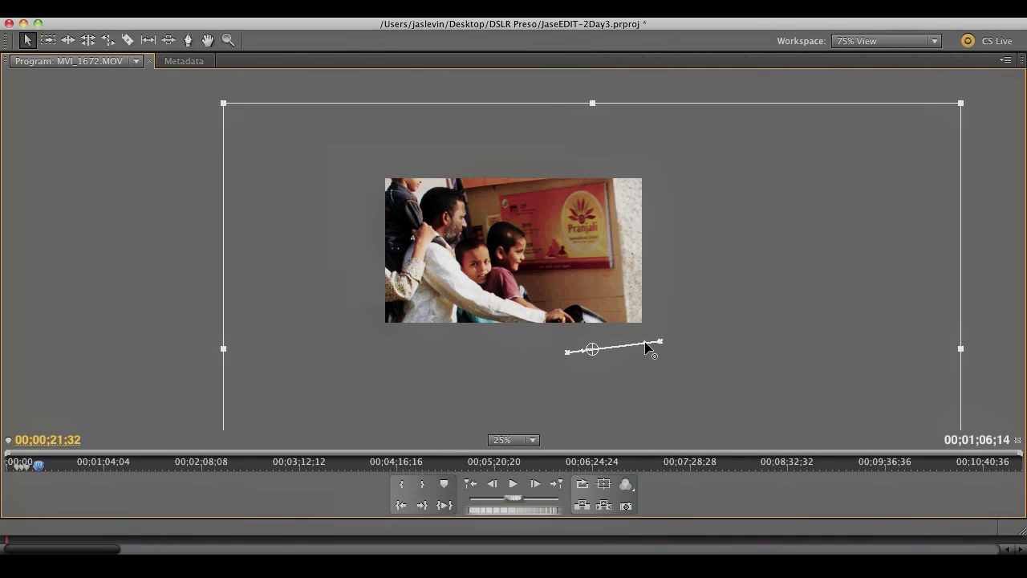
pyautogui.moveTo(645, 344); pyautogui.dragTo(662, 362)
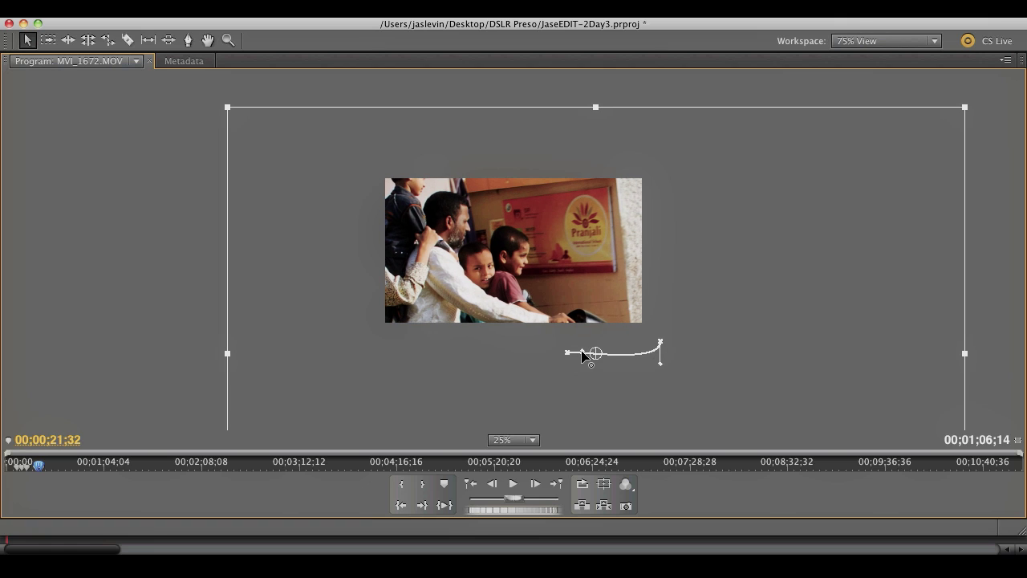
pyautogui.moveTo(585, 351); pyautogui.dragTo(572, 330)
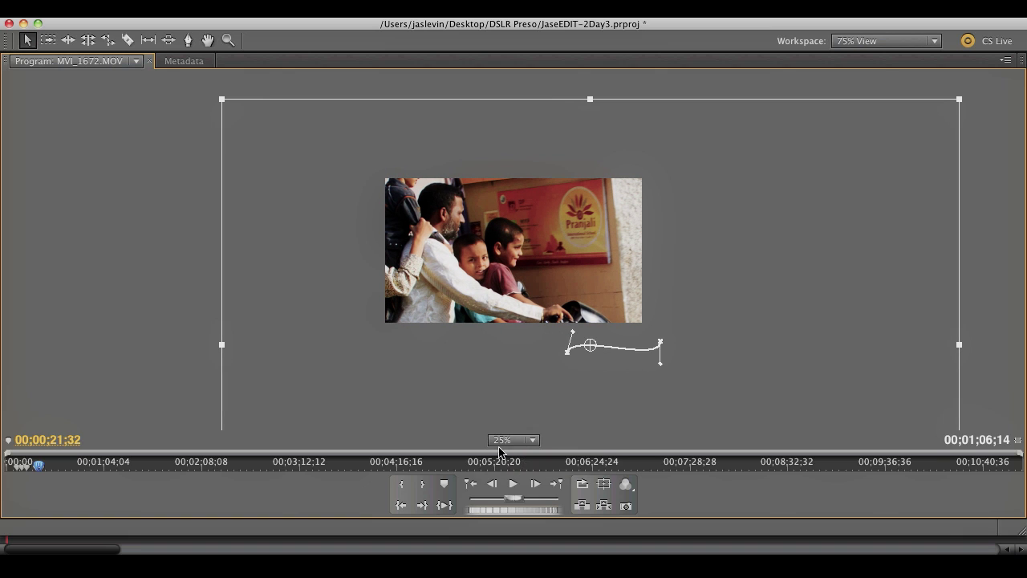
# Step: Restore the workspace and play back the animated MotorcycleFam still
pyautogui.press('`')
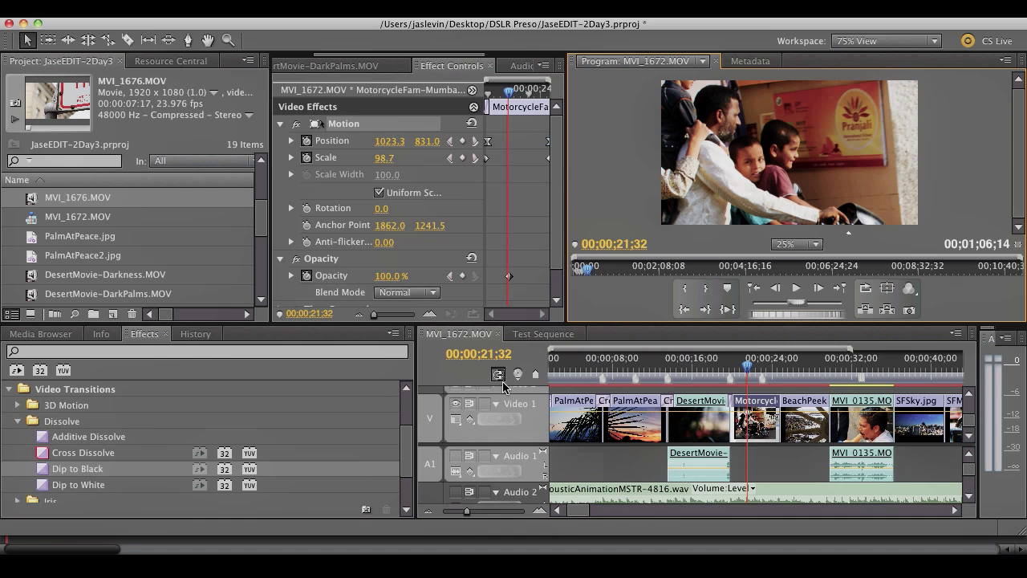
pyautogui.moveTo(748, 368); pyautogui.dragTo(710, 370)
pyautogui.press('space')
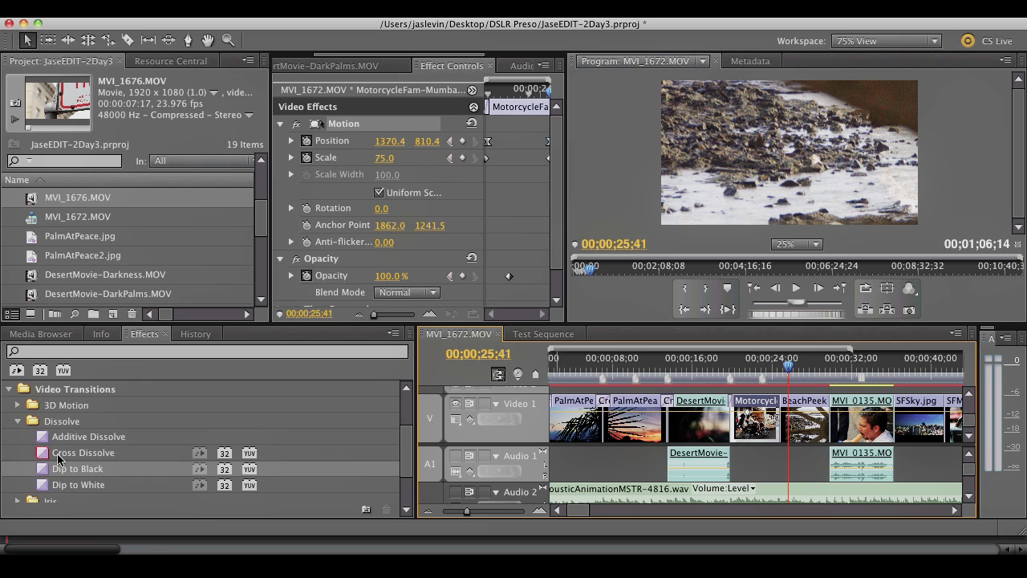
# Step: Add a Cross Dissolve between MotorcycleFam and BeachPeekThru, lengthen it to 1;31, and play it
pyautogui.moveTo(44, 457); pyautogui.dragTo(588, 447)
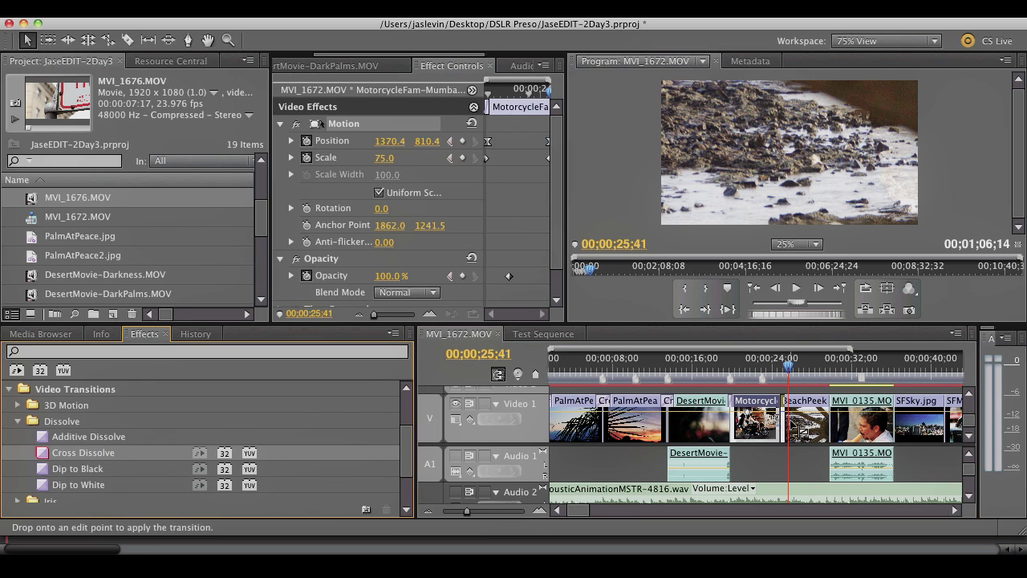
pyautogui.moveTo(789, 422); pyautogui.dragTo(785, 421)
pyautogui.press('=')
pyautogui.press('=')
pyautogui.press('=')
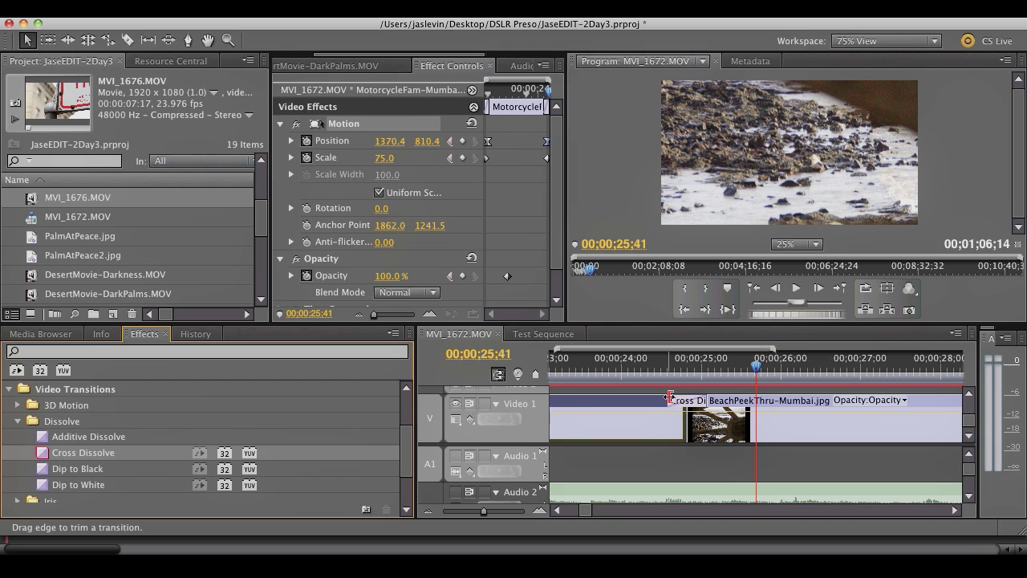
pyautogui.moveTo(670, 397); pyautogui.dragTo(627, 396)
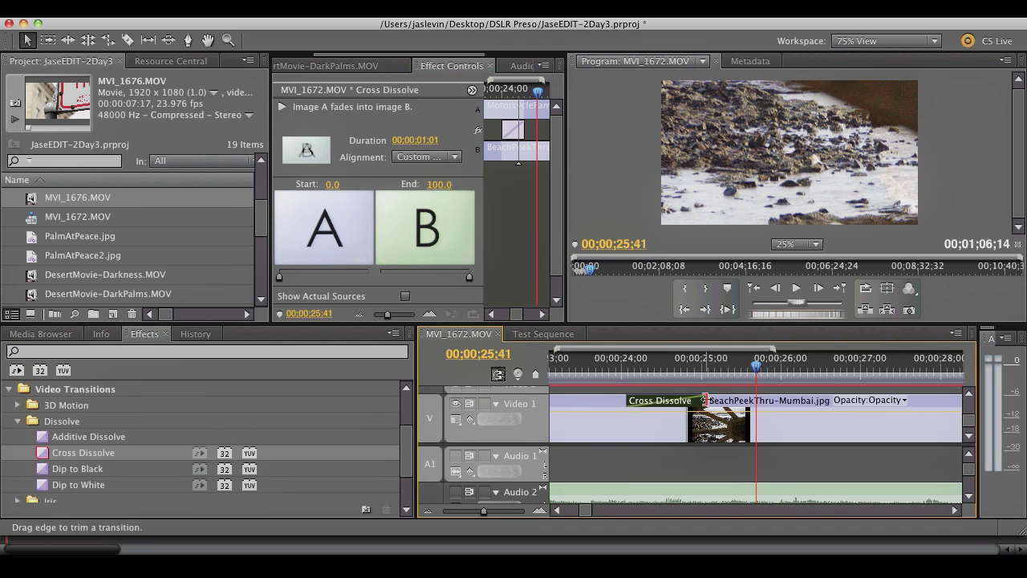
pyautogui.moveTo(705, 399); pyautogui.dragTo(676, 368)
pyautogui.press('-')
pyautogui.press('-')
pyautogui.press('-')
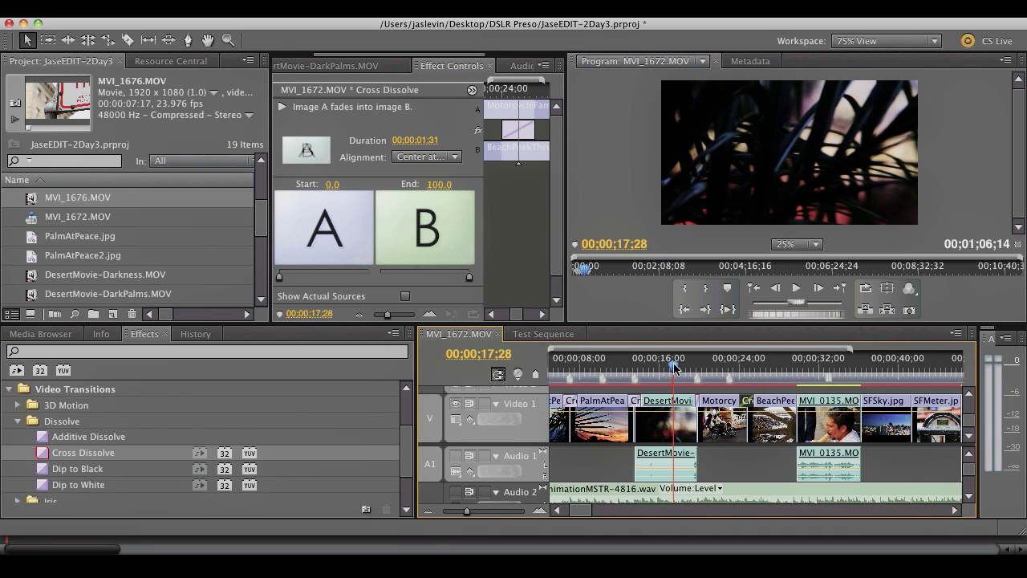
pyautogui.press('space')
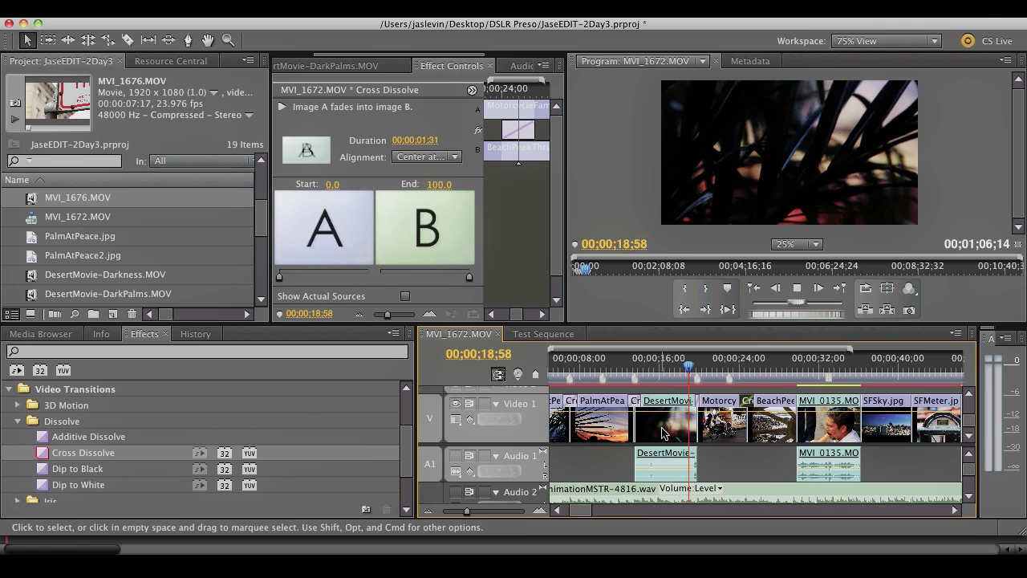